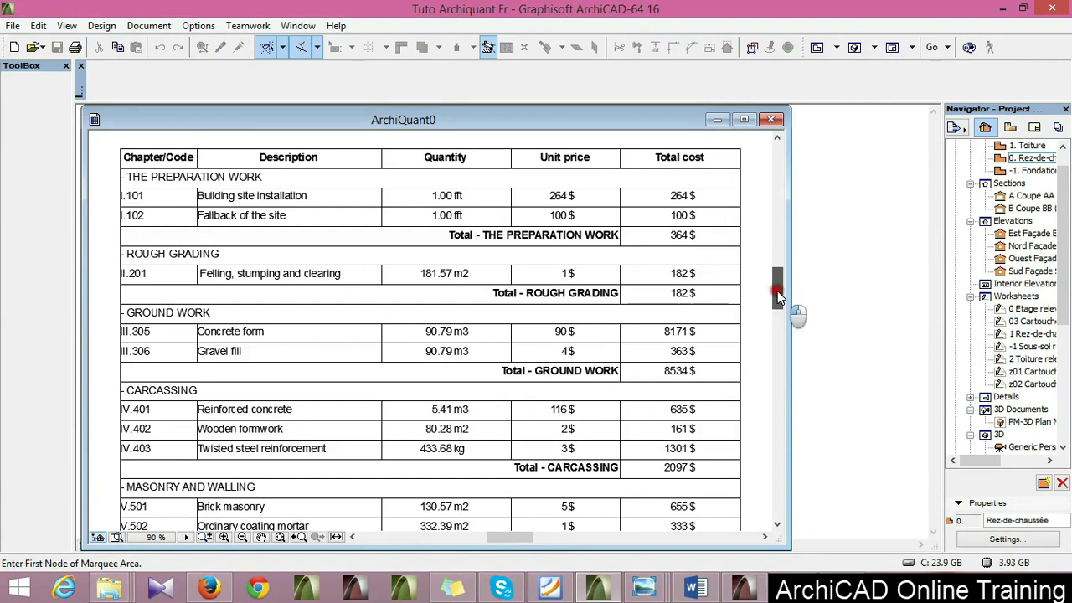
Scroll the ArchiQuant0 report to the top and close it, back to the Tuto Archiquant plan
mouse_move(777, 291)
mouse_down()
mouse_move(776, 342)
mouse_move(782, 314)
mouse_up()
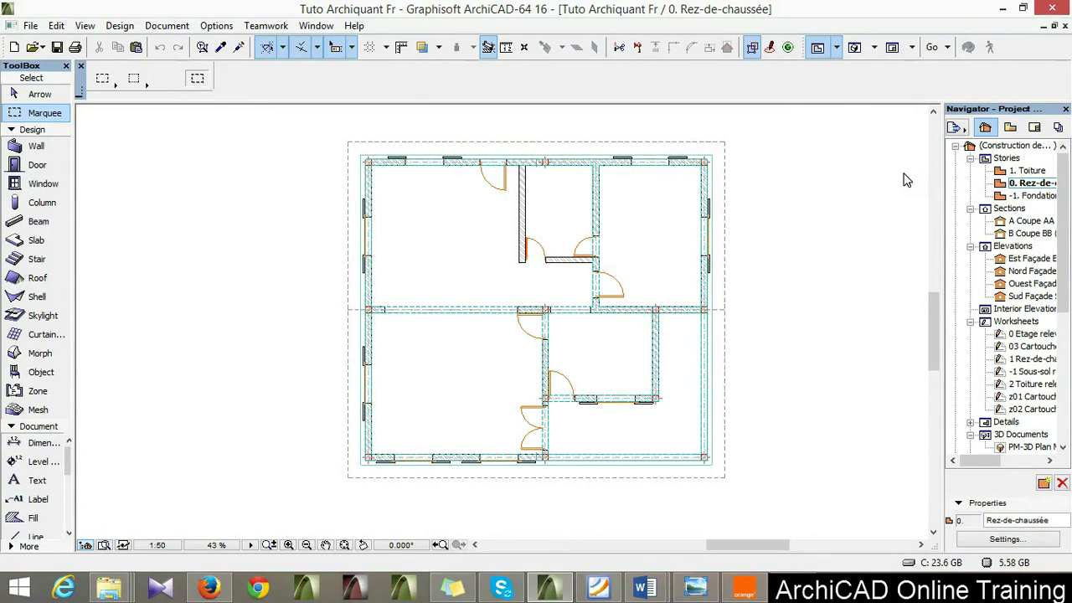
click(339, 464)
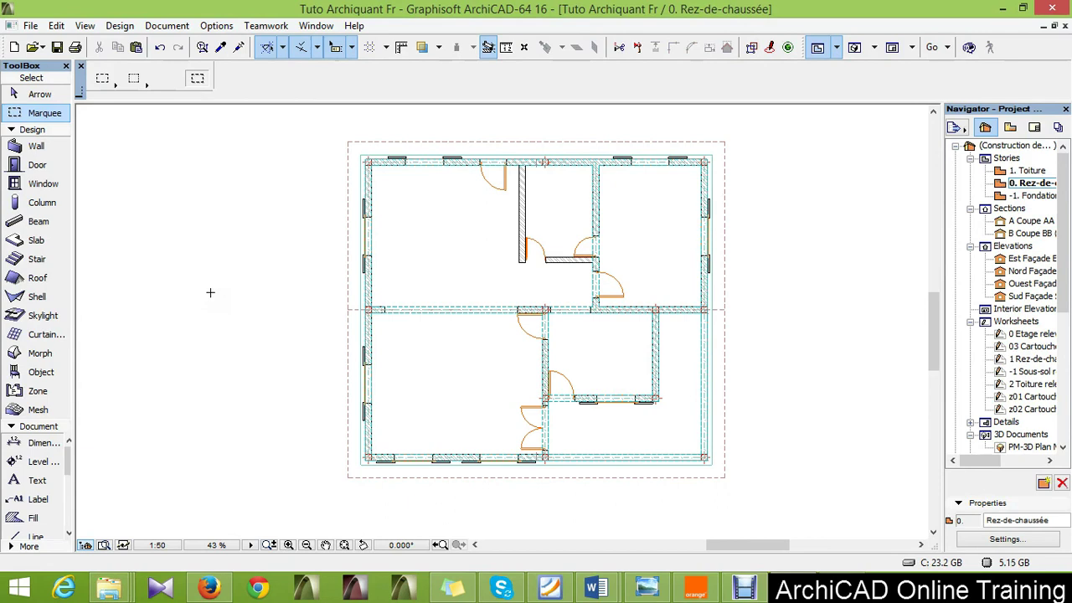
click(115, 586)
click(147, 494)
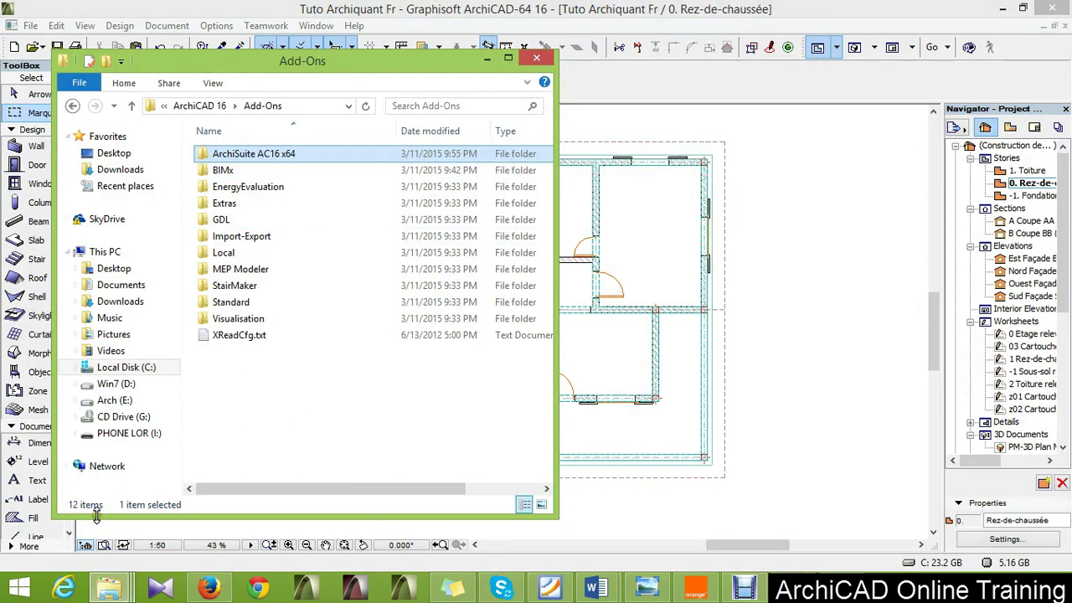
mouse_move(110, 587)
click(315, 527)
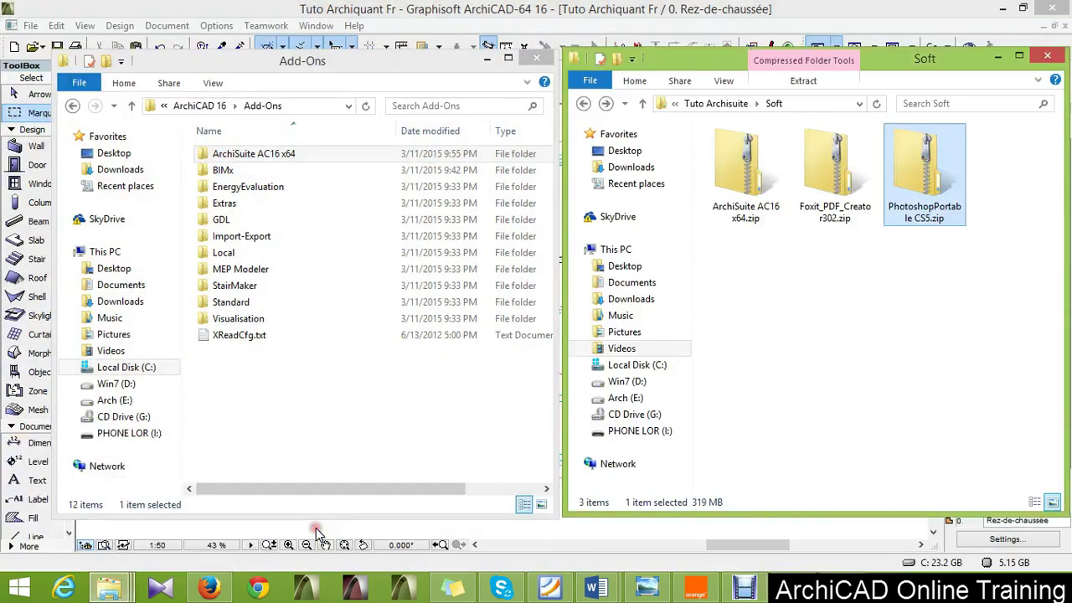
drag(1001, 167, 716, 226)
click(828, 280)
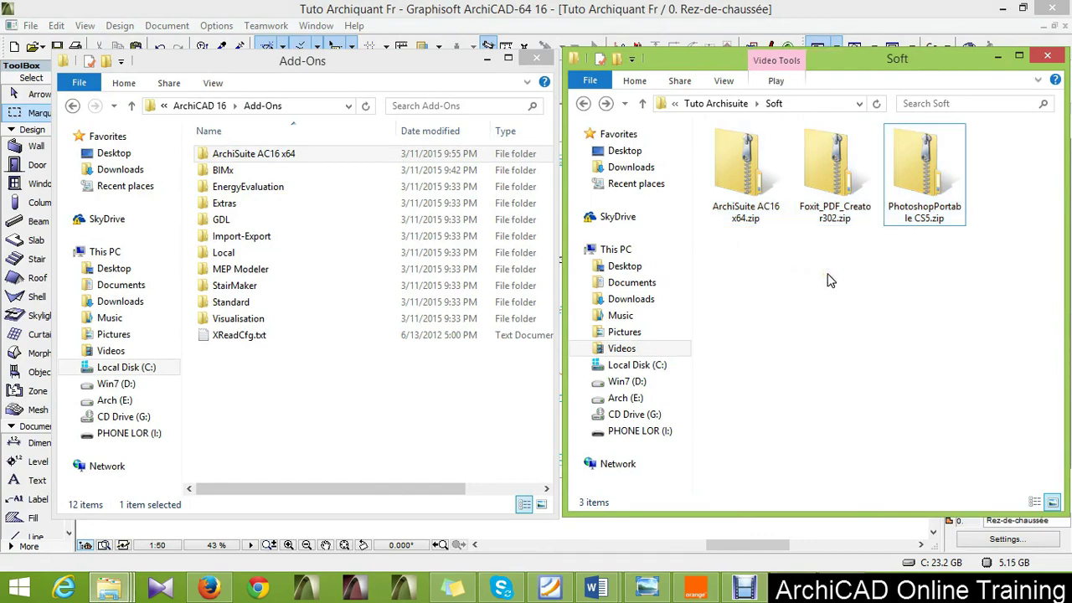
click(751, 188)
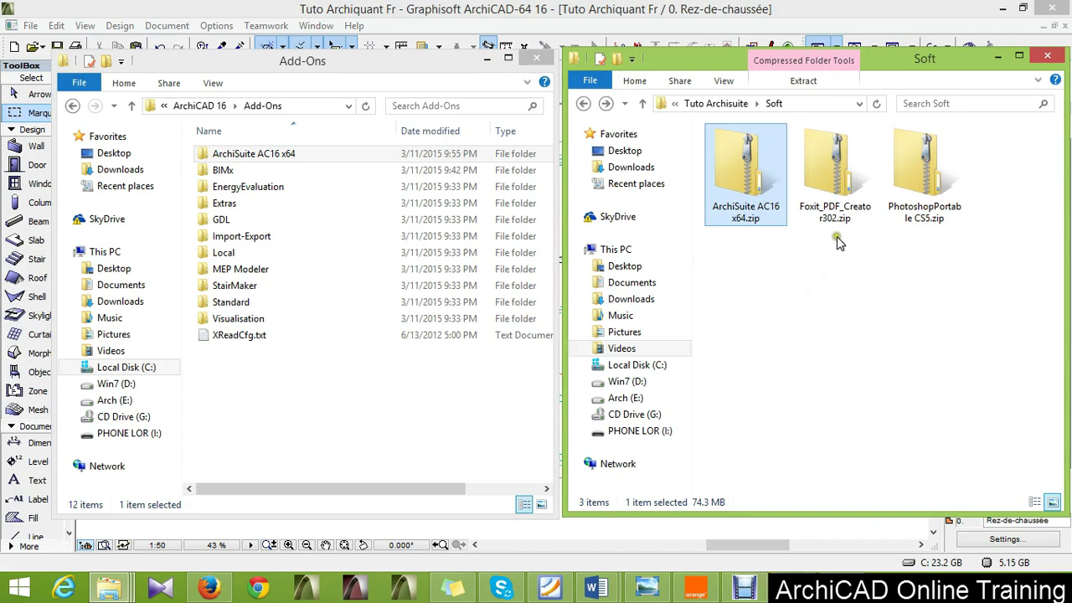
click(323, 429)
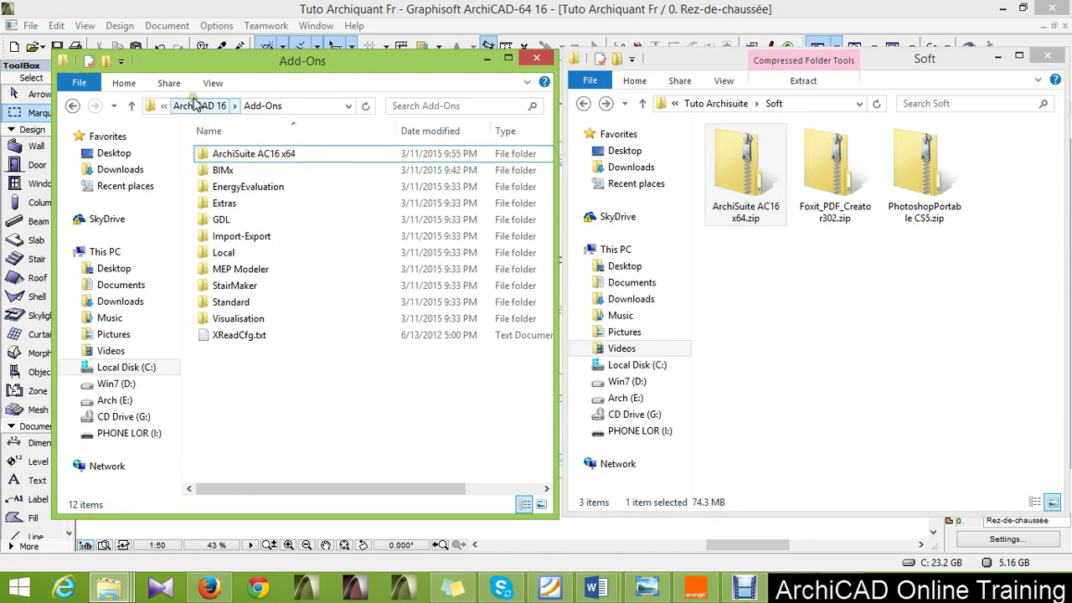
click(198, 106)
click(227, 157)
double_click(227, 157)
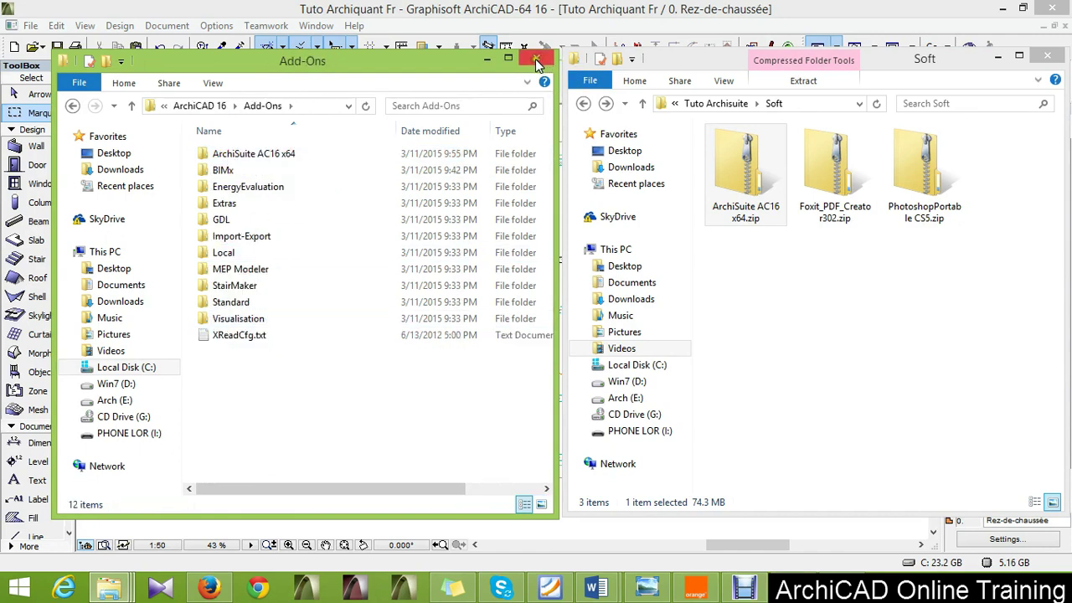
click(488, 56)
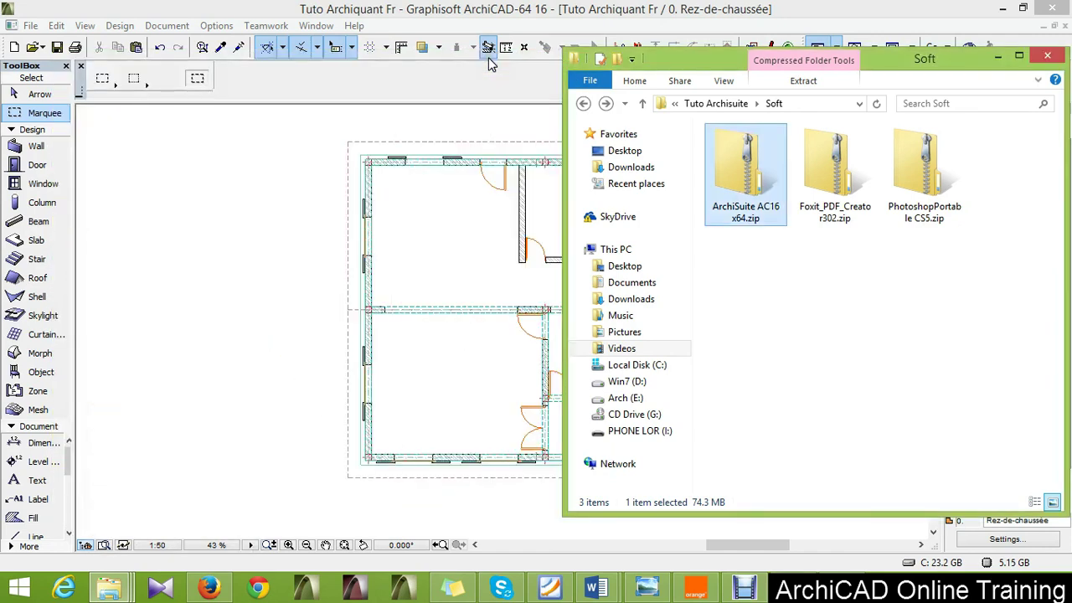
double_click(825, 192)
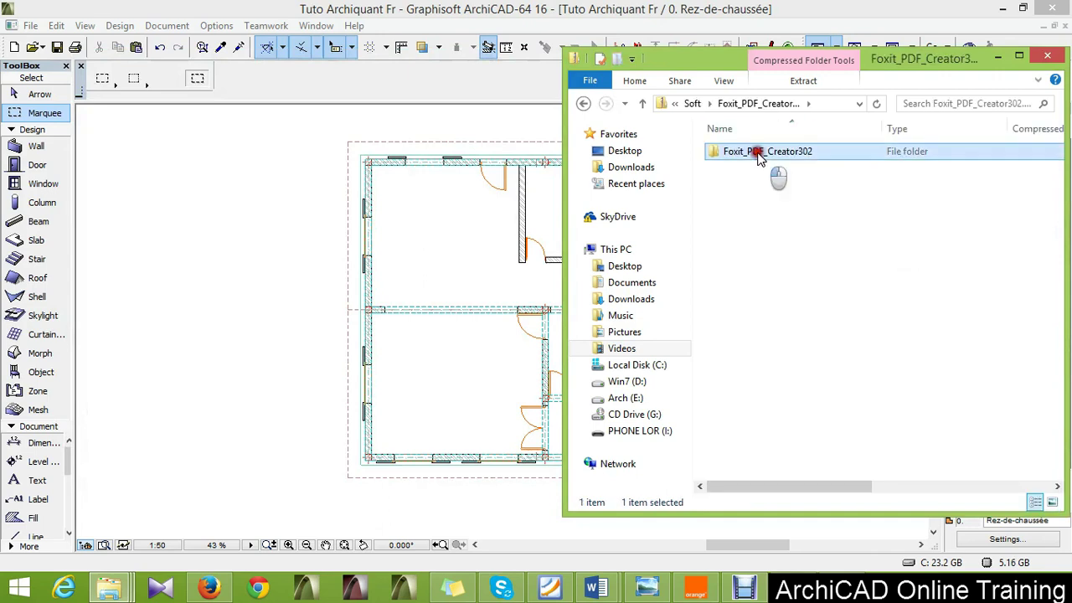
double_click(758, 153)
double_click(758, 154)
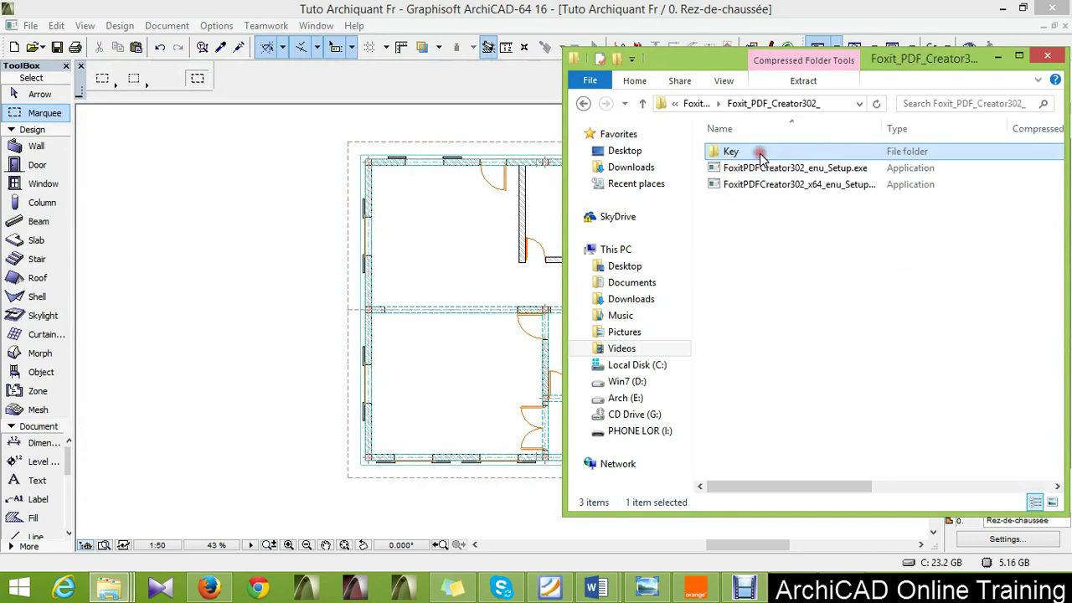
click(782, 169)
click(778, 186)
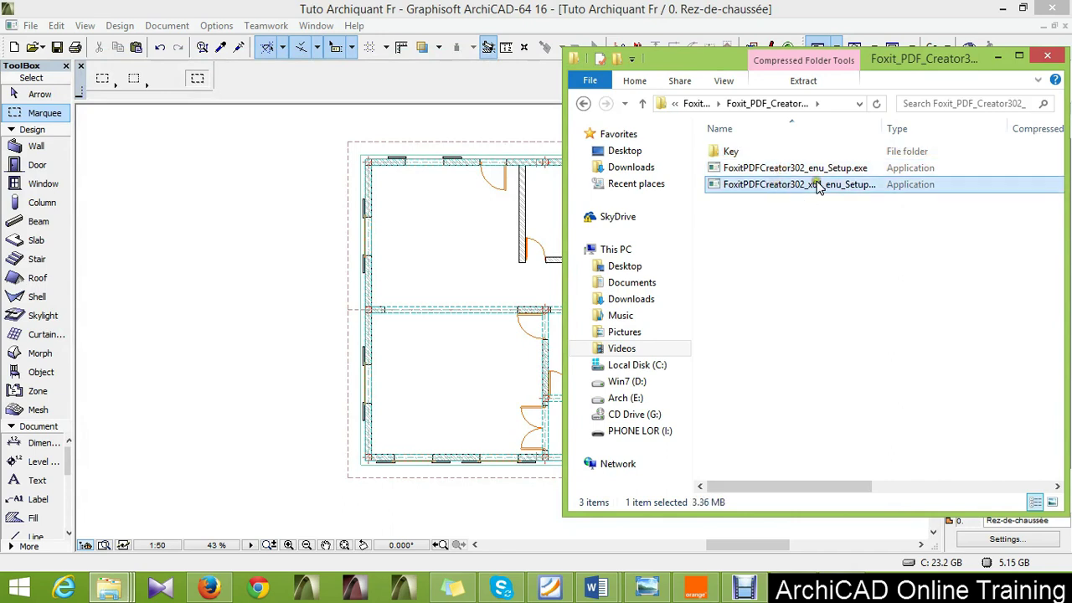
click(771, 230)
key(BackSpace)
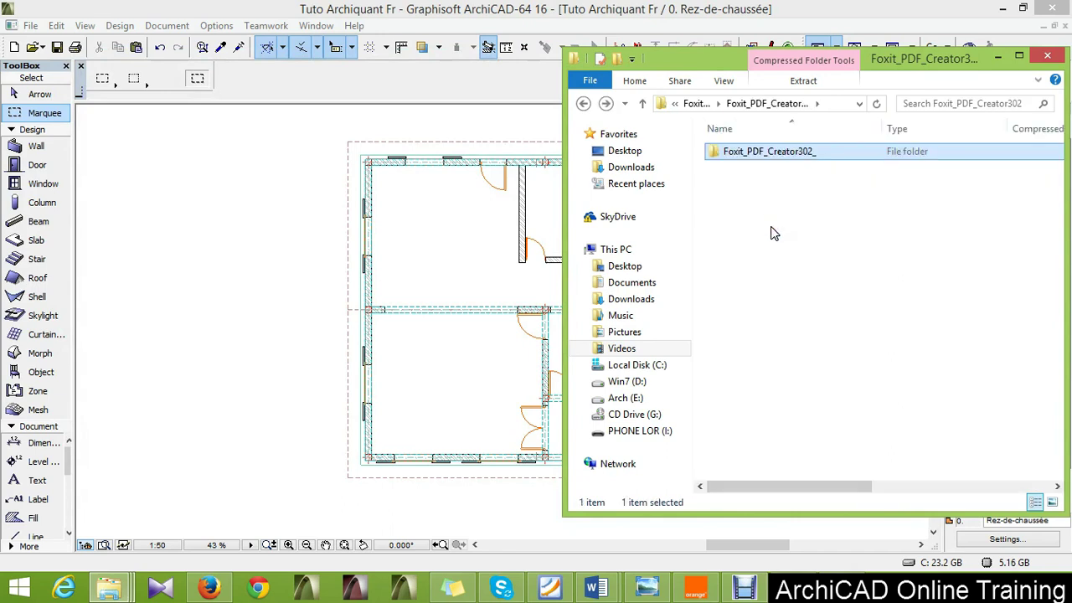
click(996, 58)
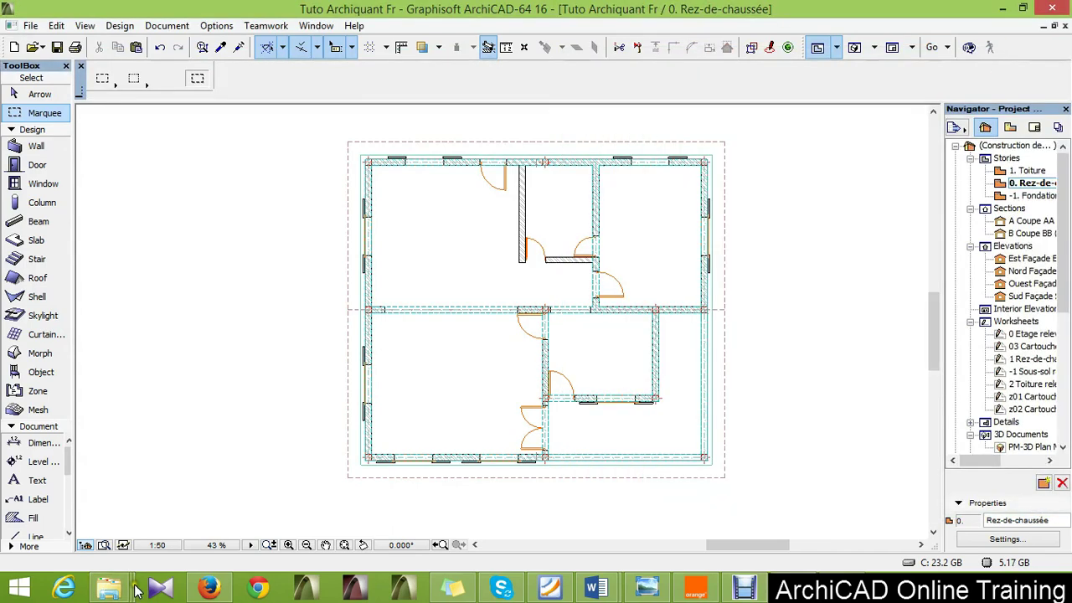
mouse_move(109, 589)
click(425, 514)
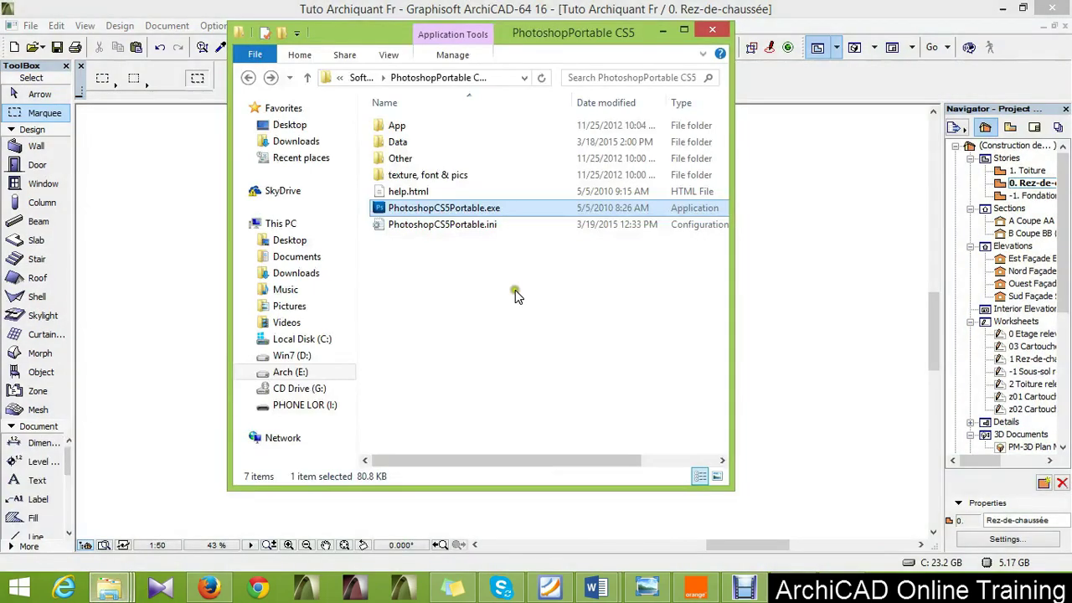
right_click(448, 209)
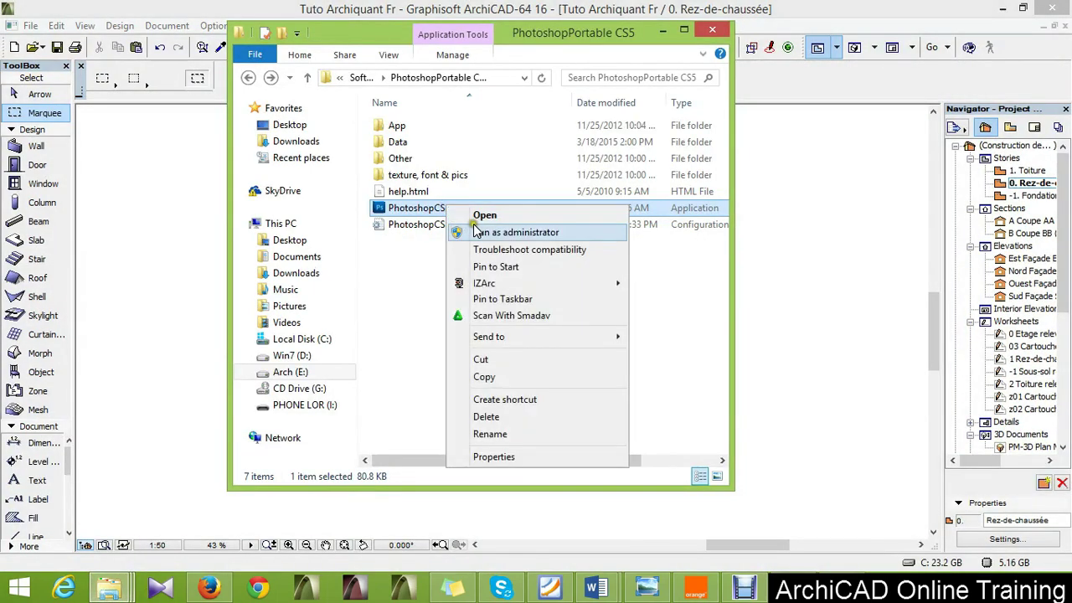
click(660, 30)
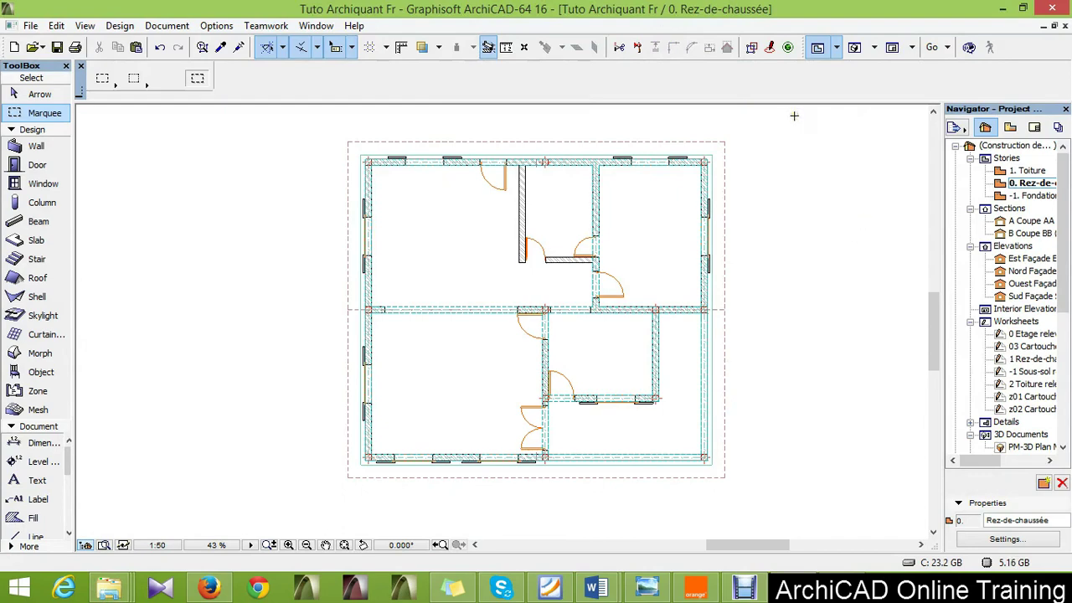
Launch ArchiSuite from Design Extras, start ArchiQuant 2, and nudge its palette higher
click(119, 26)
mouse_move(152, 395)
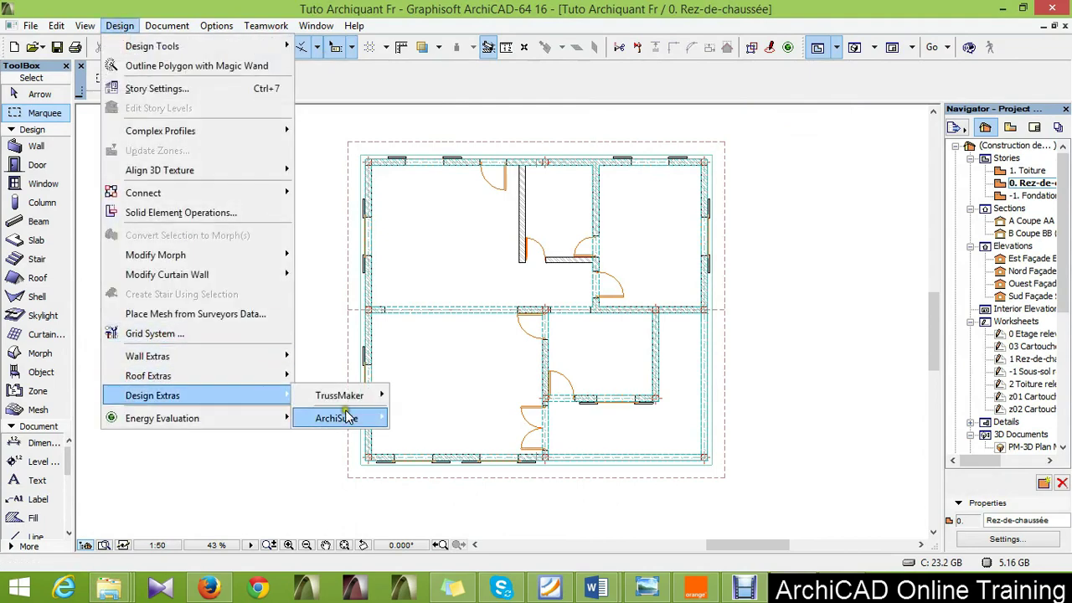
mouse_move(339, 418)
click(436, 424)
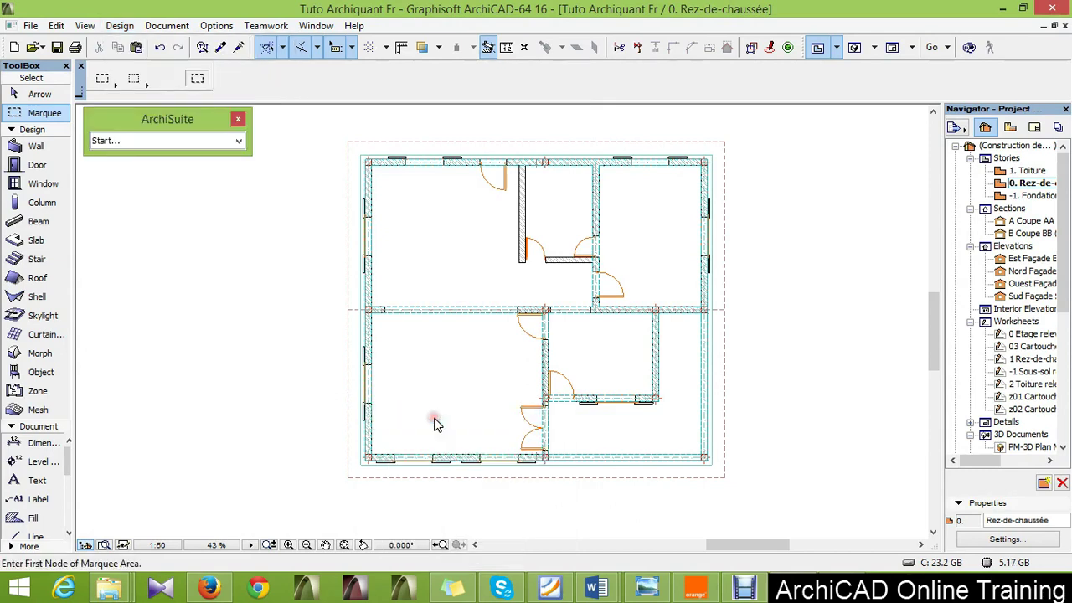
click(191, 143)
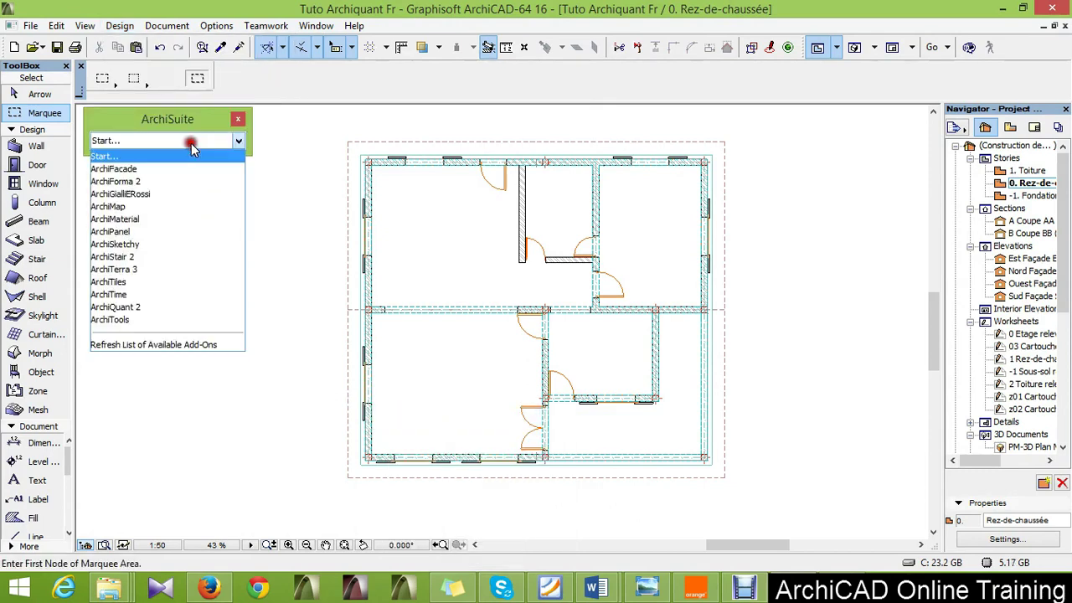
click(167, 308)
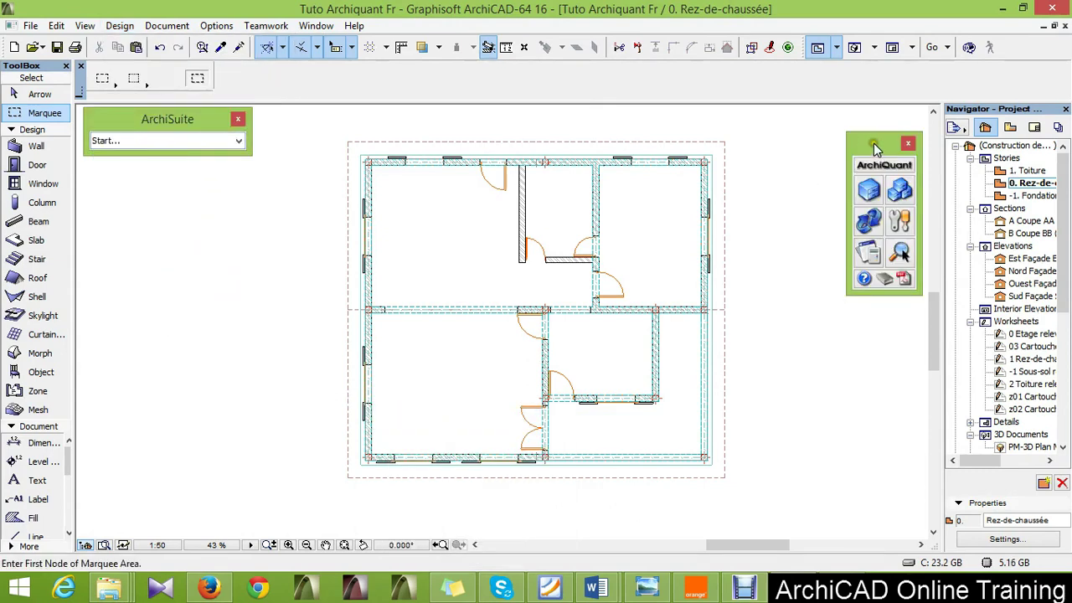
drag(876, 151, 879, 130)
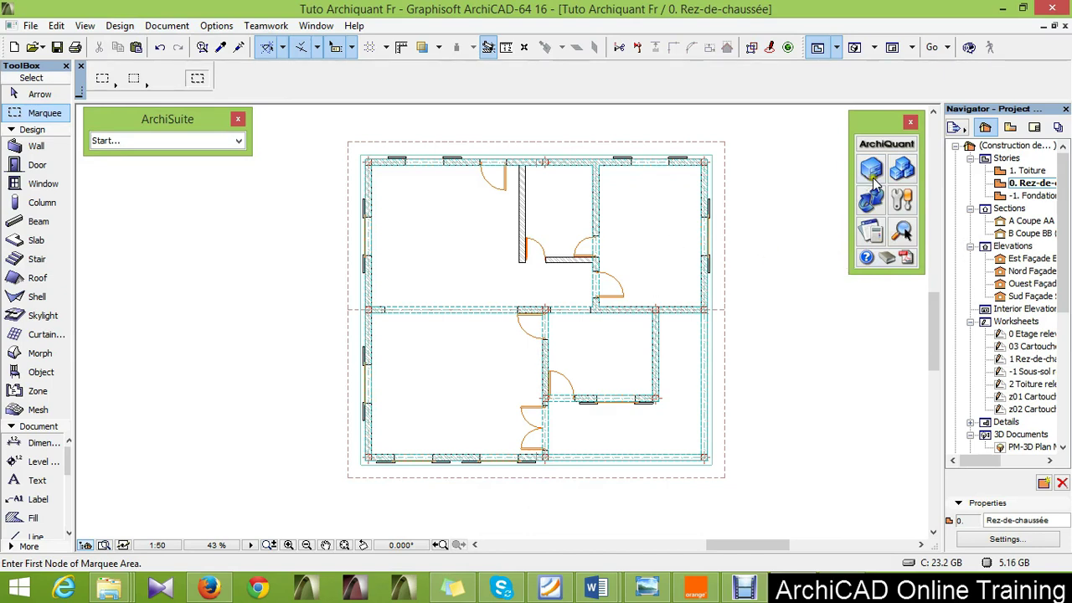
Keep Quantity_Survey.txt as the ArchiQuant database and open it for editing
click(904, 172)
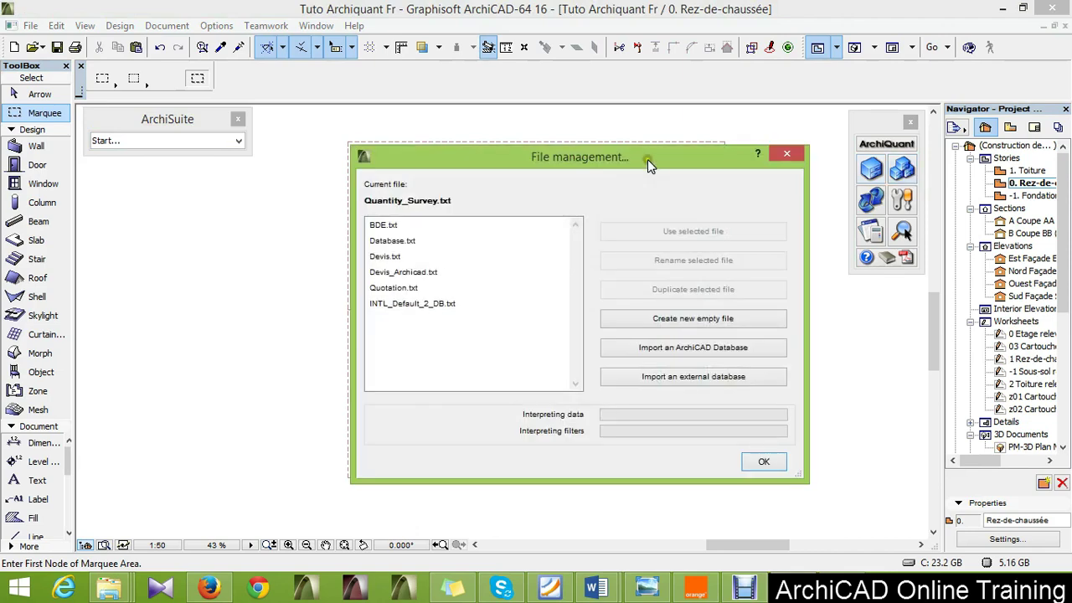
drag(648, 154, 613, 210)
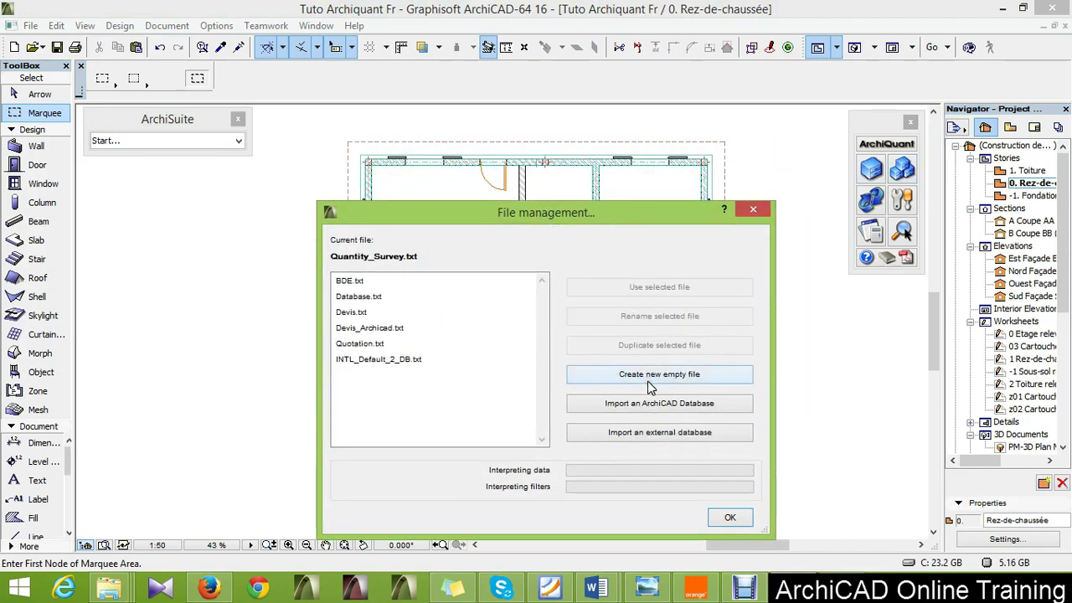
click(351, 328)
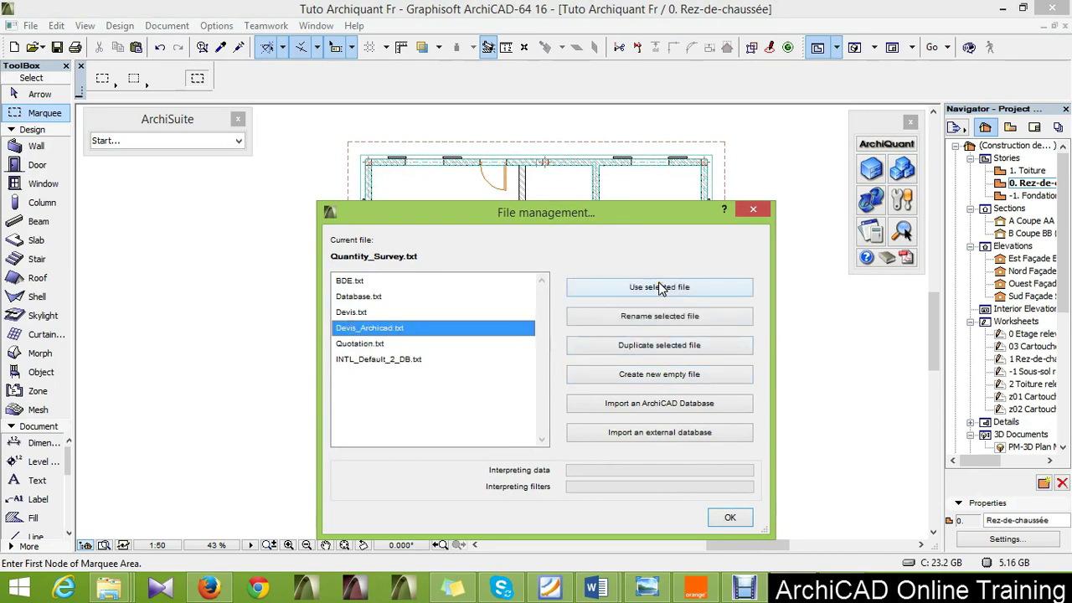
click(363, 256)
click(731, 519)
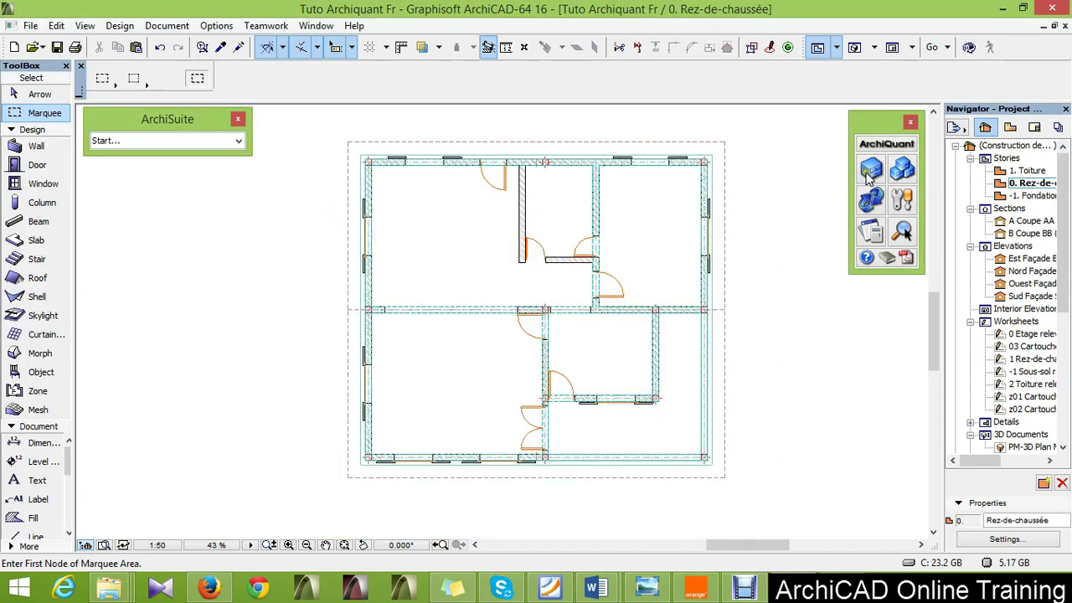
click(870, 172)
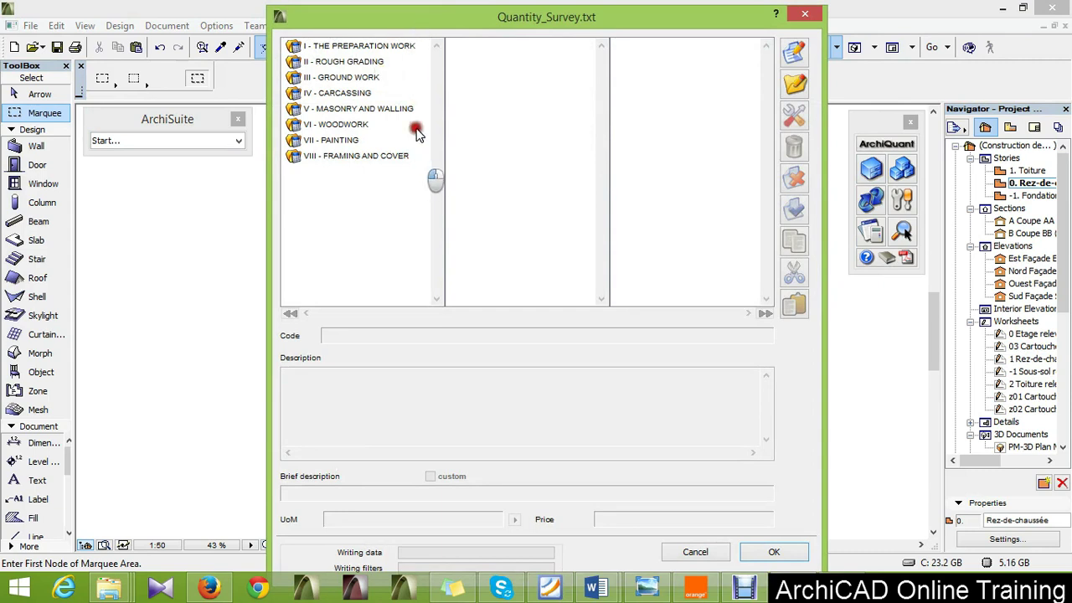
drag(402, 27, 410, 12)
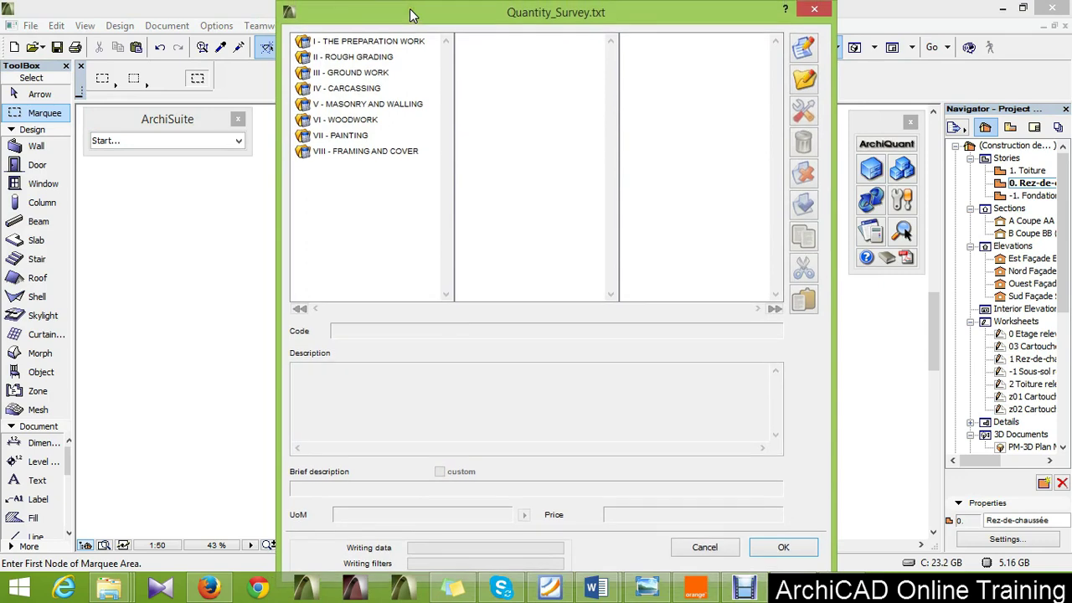
click(550, 591)
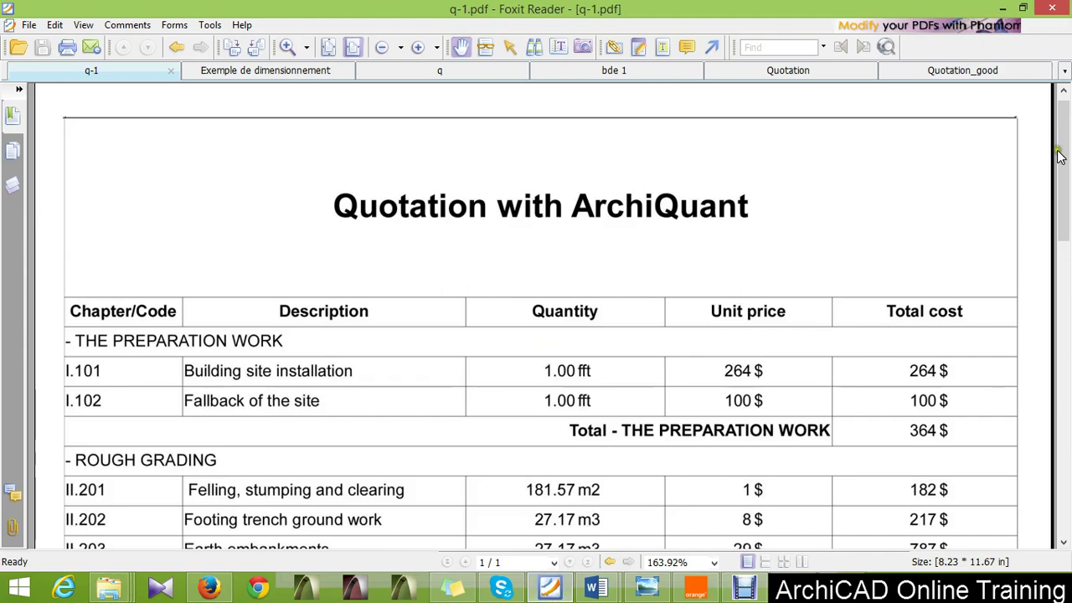
mouse_move(1066, 149)
mouse_down()
mouse_move(1065, 444)
mouse_move(1060, 117)
mouse_up()
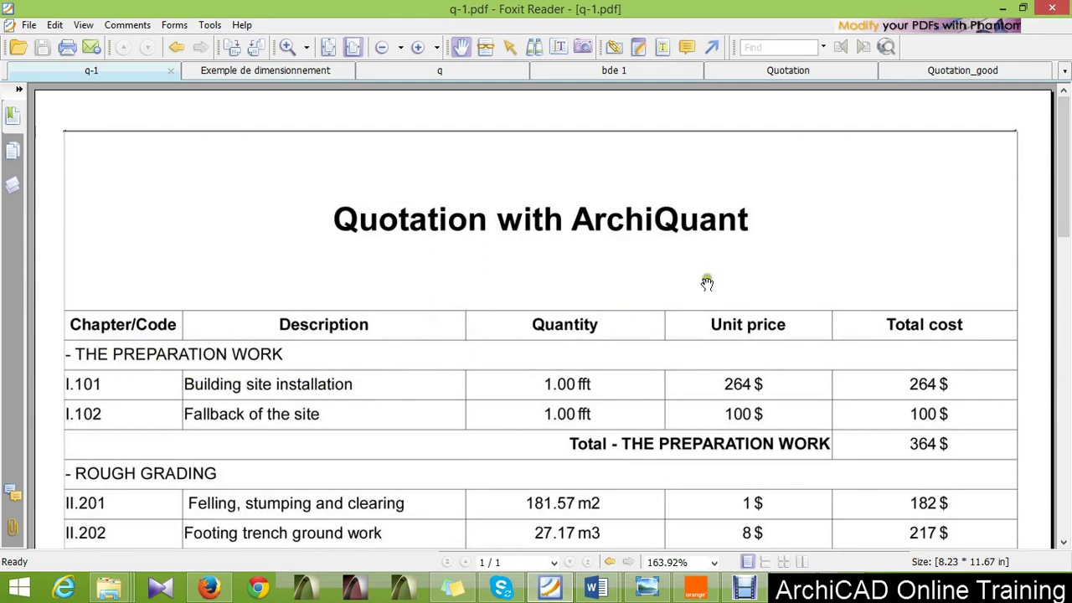
Inspect the items from site installation to III.303 Wooden formwork, then cancel the database unchanged
click(1001, 9)
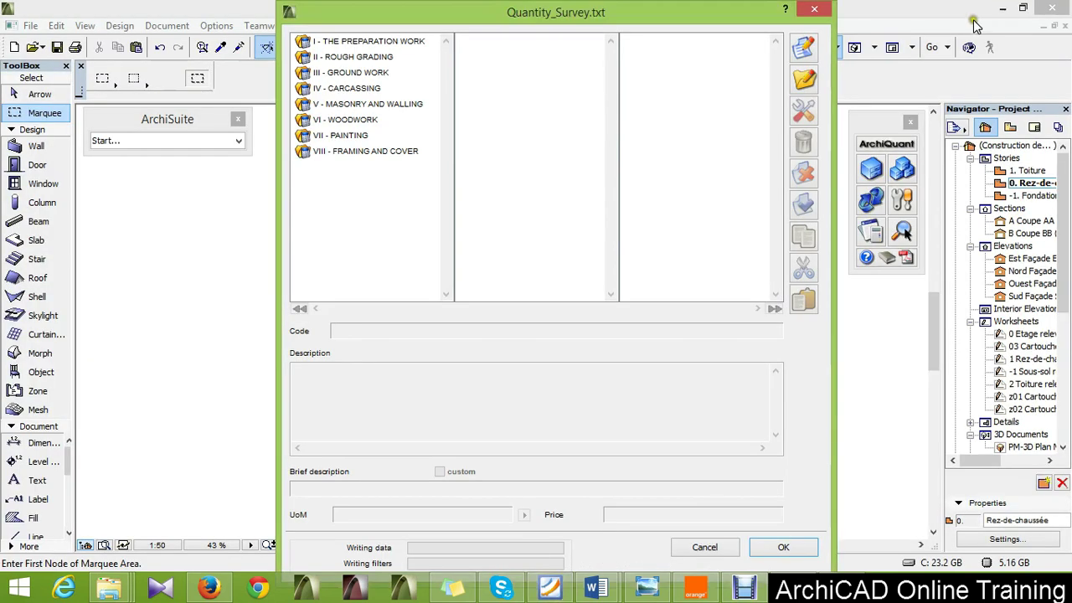
click(360, 41)
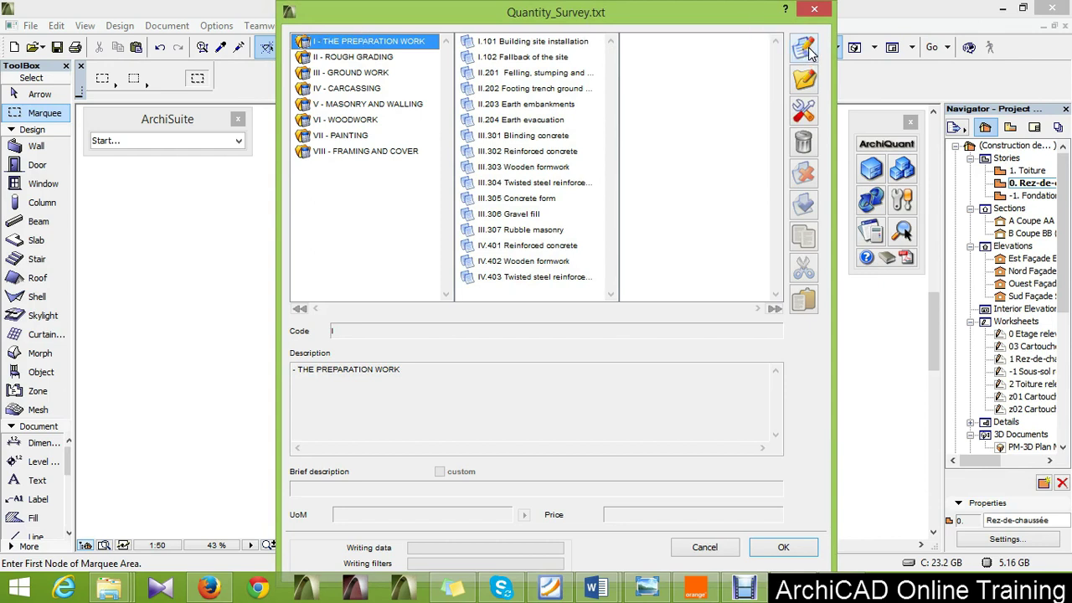
click(533, 43)
click(523, 73)
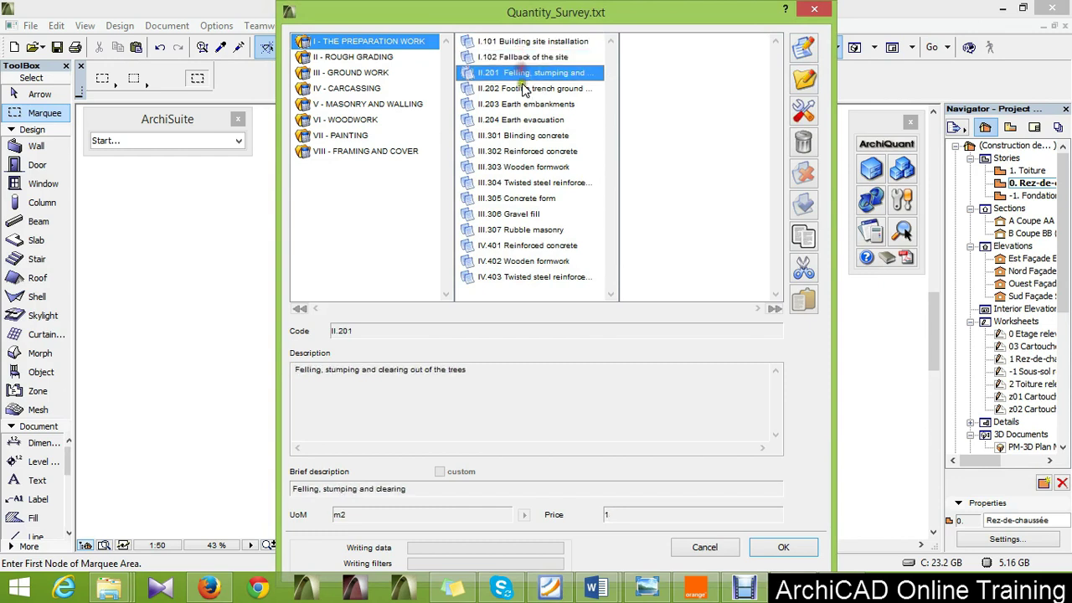
click(524, 88)
click(523, 105)
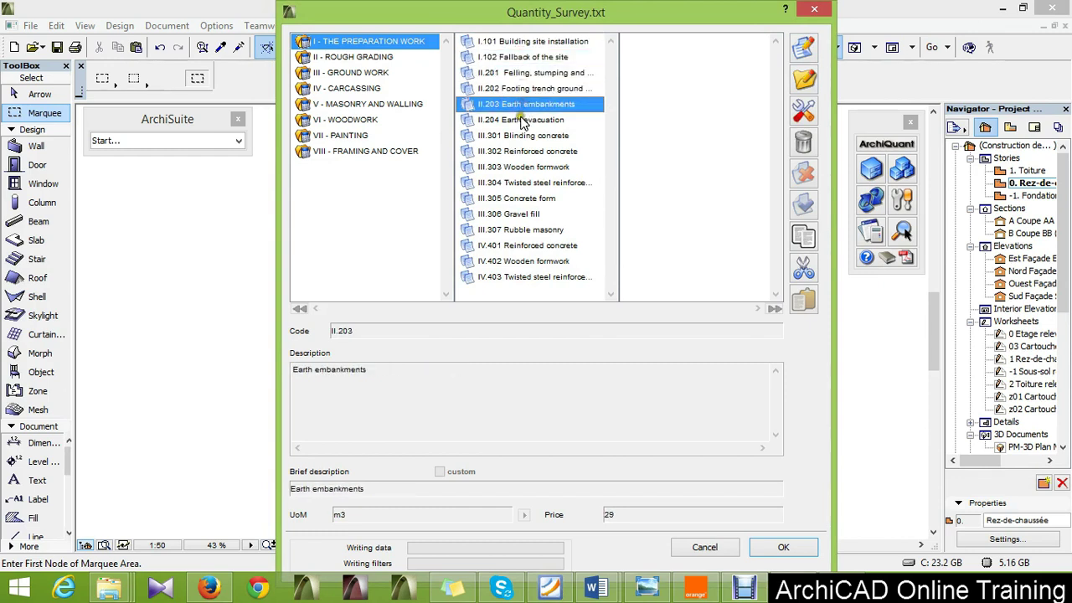
click(522, 120)
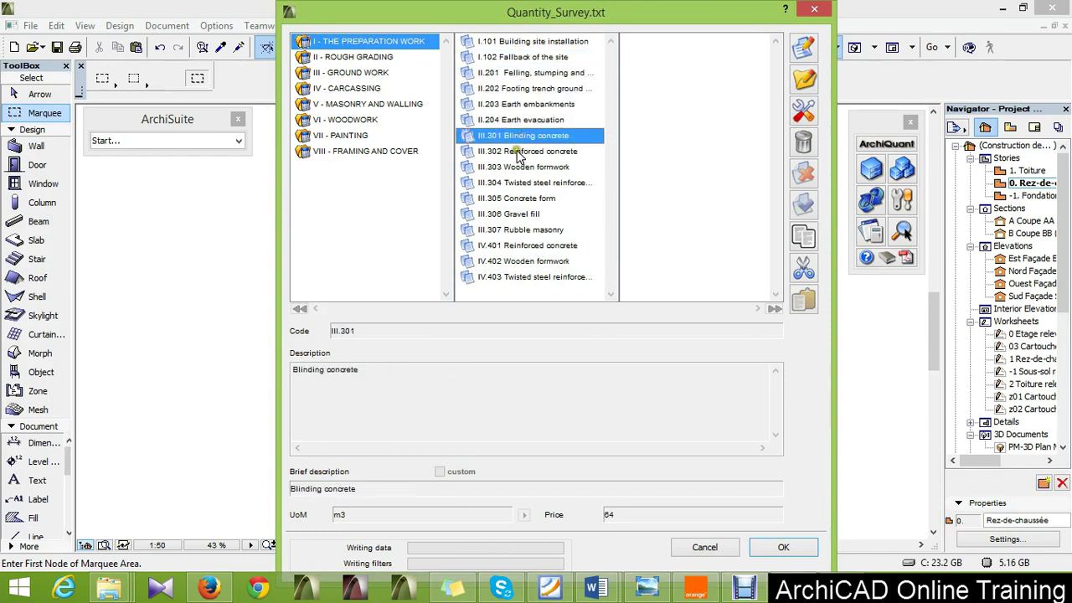
click(521, 151)
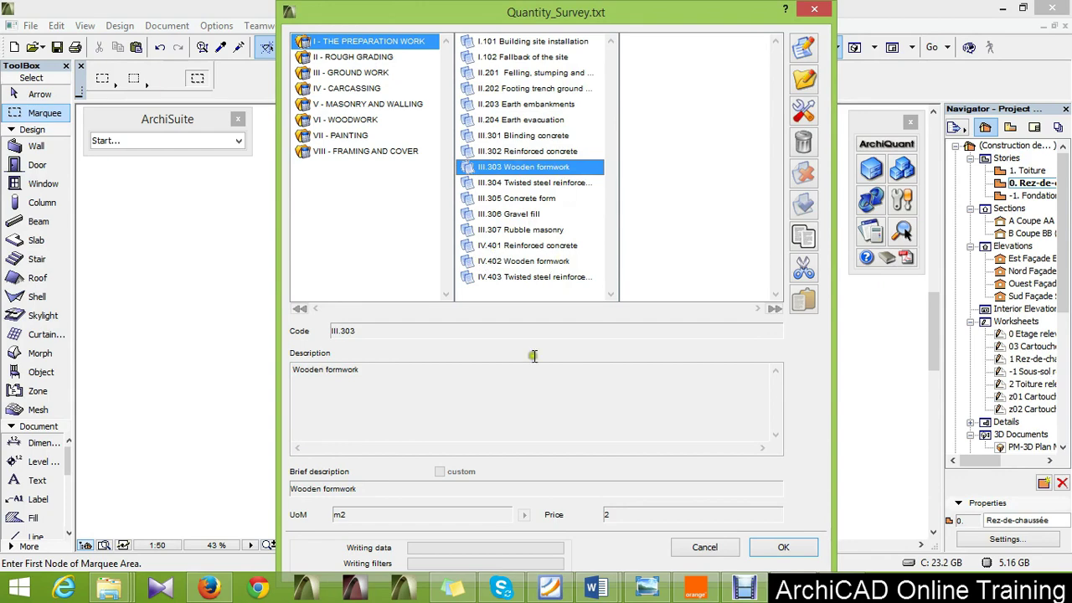
click(597, 502)
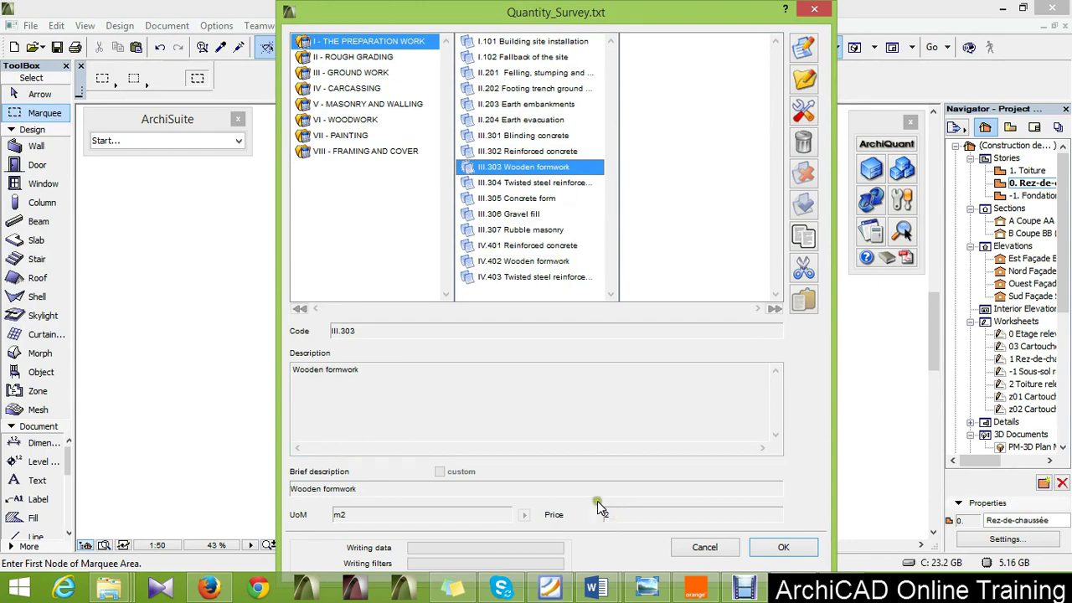
click(710, 547)
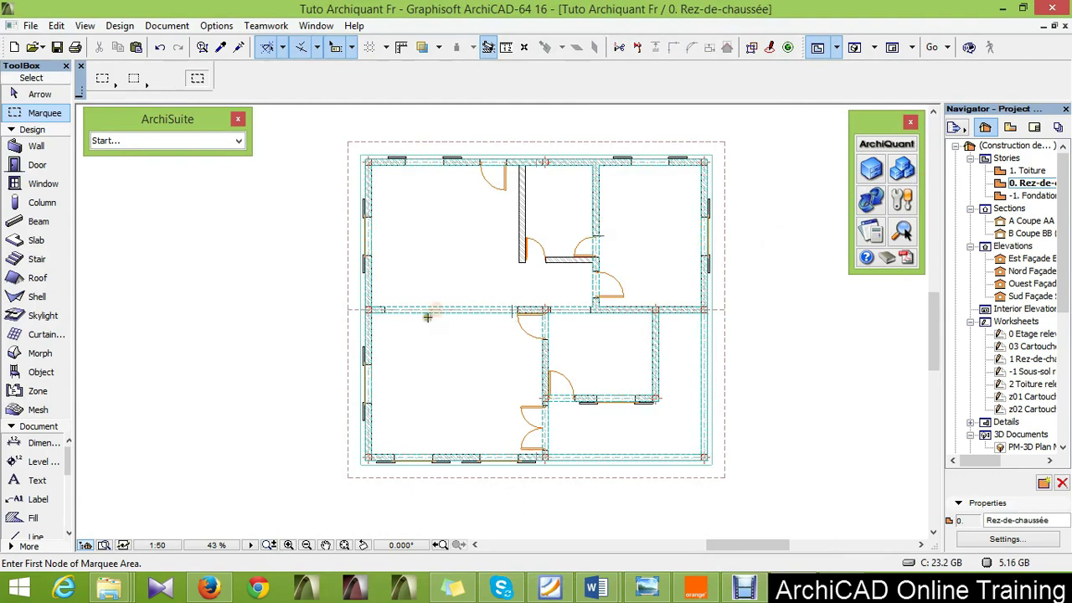
On the -1. Fondation story, open the grid C beam's settings and ArchiQuant item list
double_click(1035, 197)
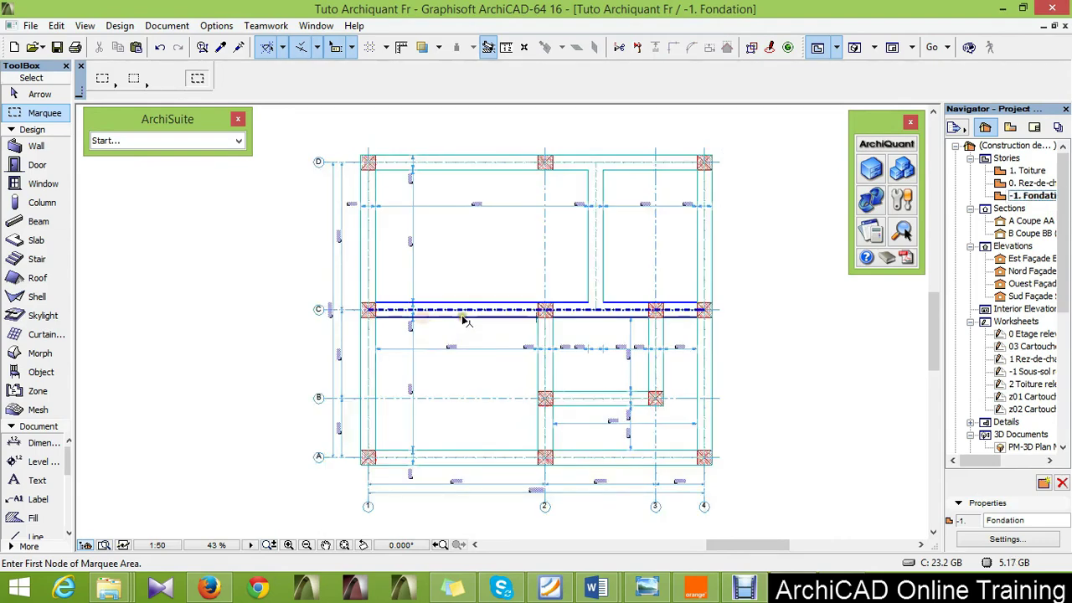
click(461, 315)
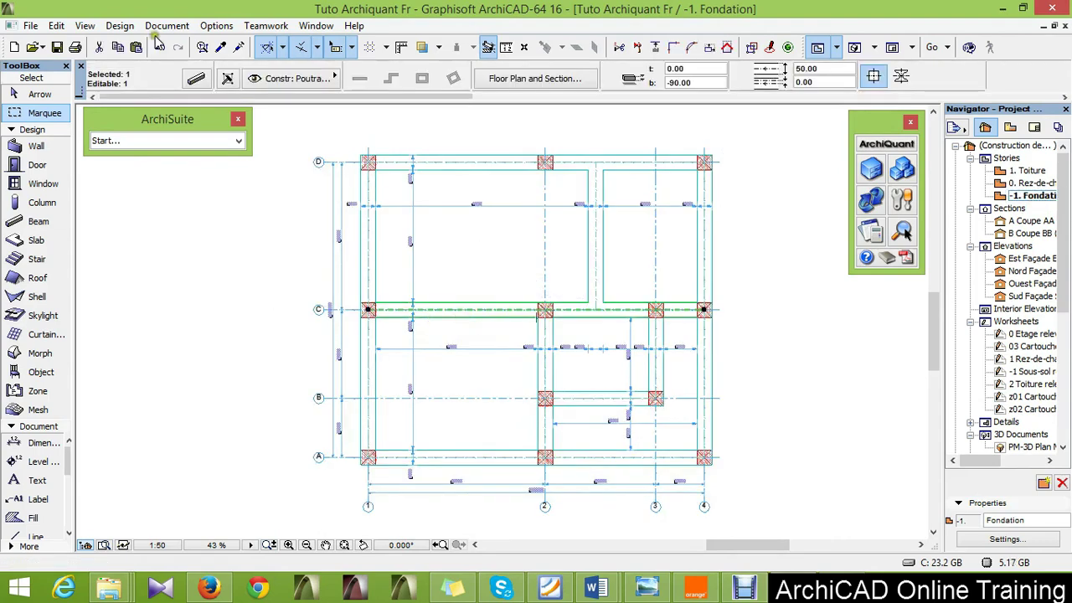
click(197, 78)
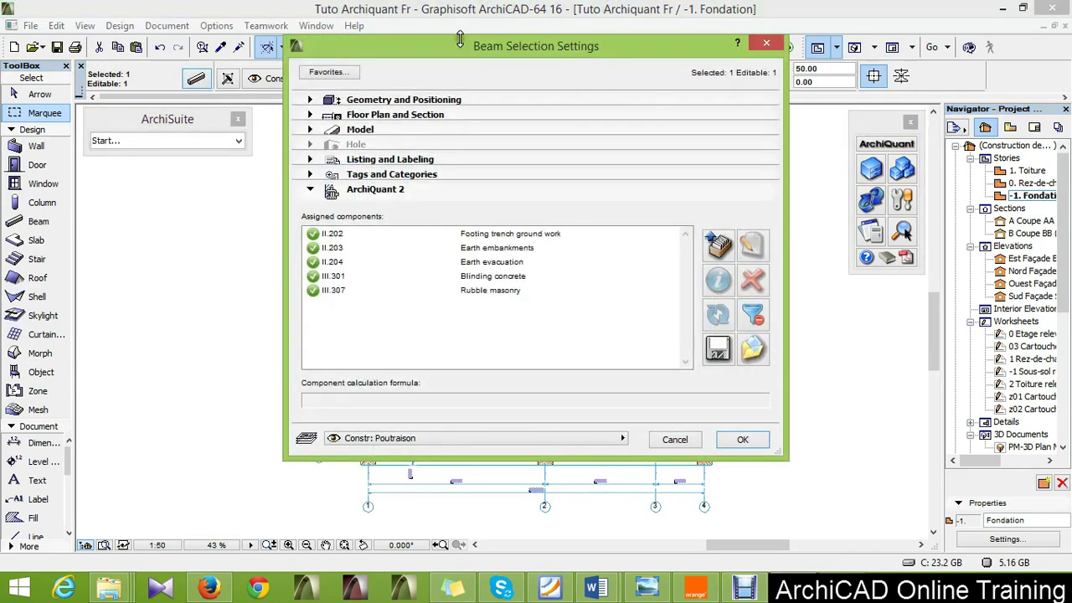
mouse_move(455, 51)
mouse_down()
mouse_move(729, 85)
mouse_move(722, 76)
mouse_up()
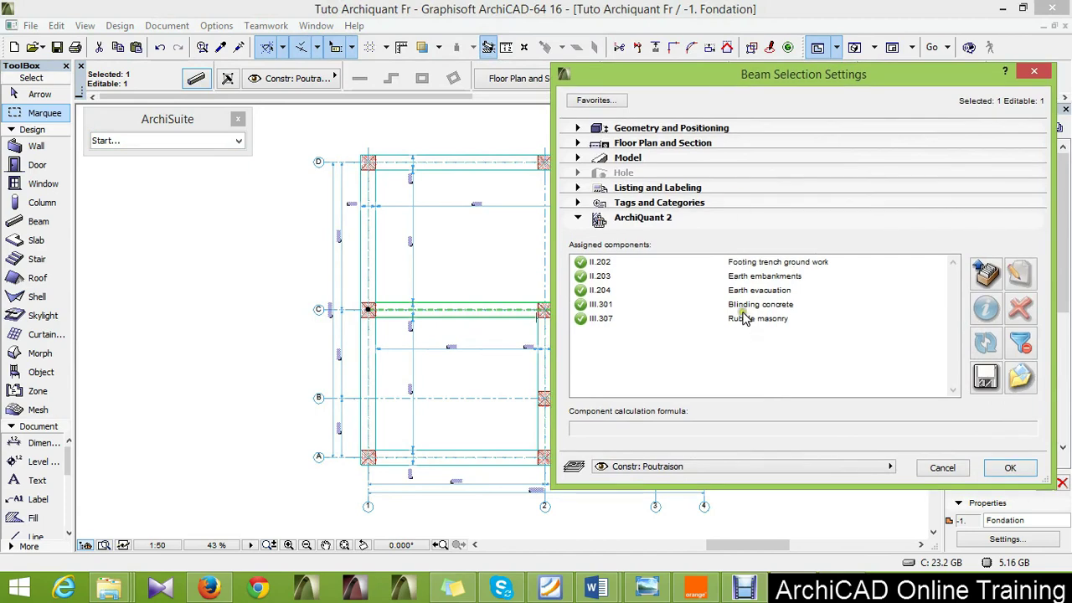
click(984, 274)
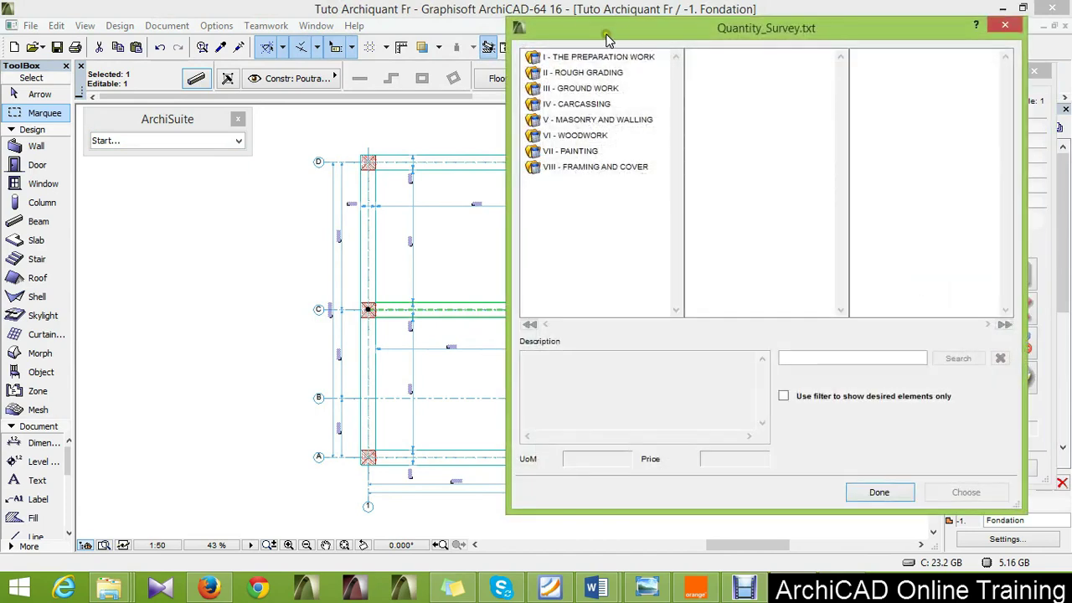
In Rough Grading, pick II.202, II.203, II.204, III.301 and III.307
mouse_move(648, 39)
mouse_down()
mouse_move(833, 90)
mouse_move(781, 72)
mouse_move(960, 47)
mouse_up()
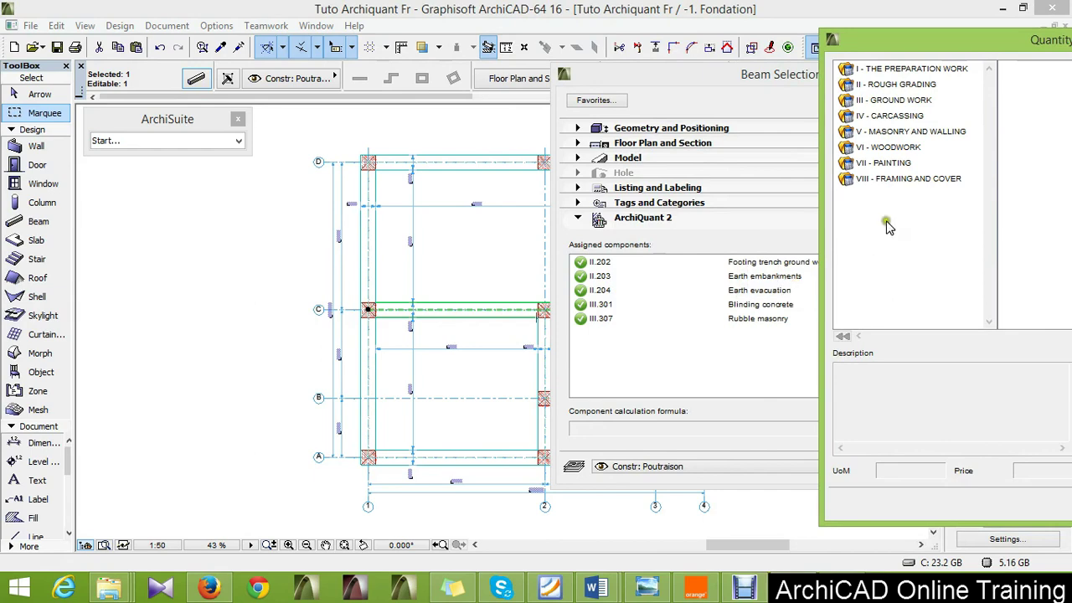
click(894, 73)
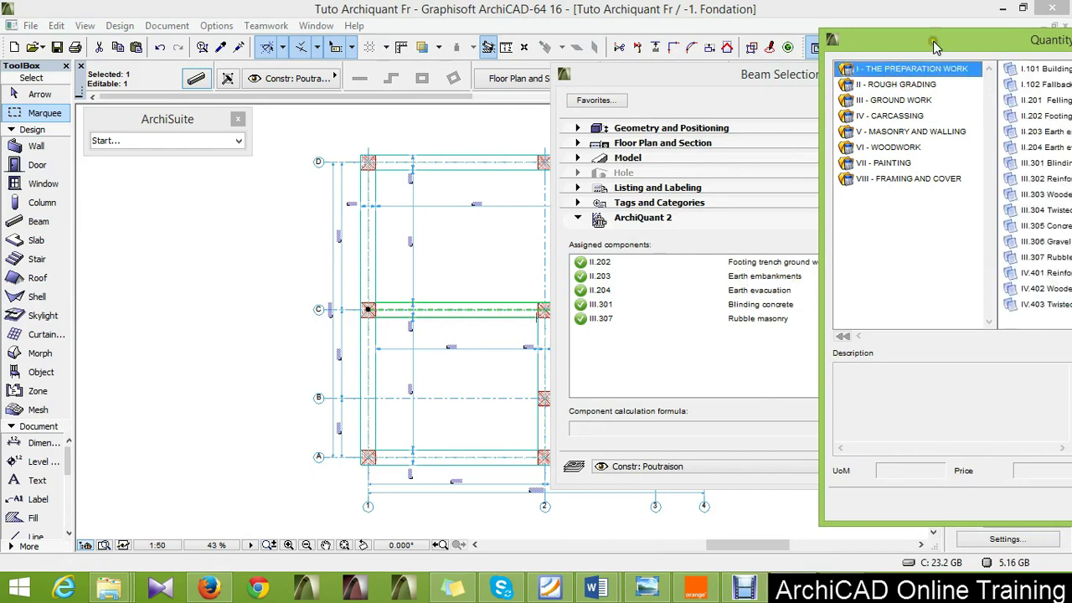
drag(946, 38, 890, 42)
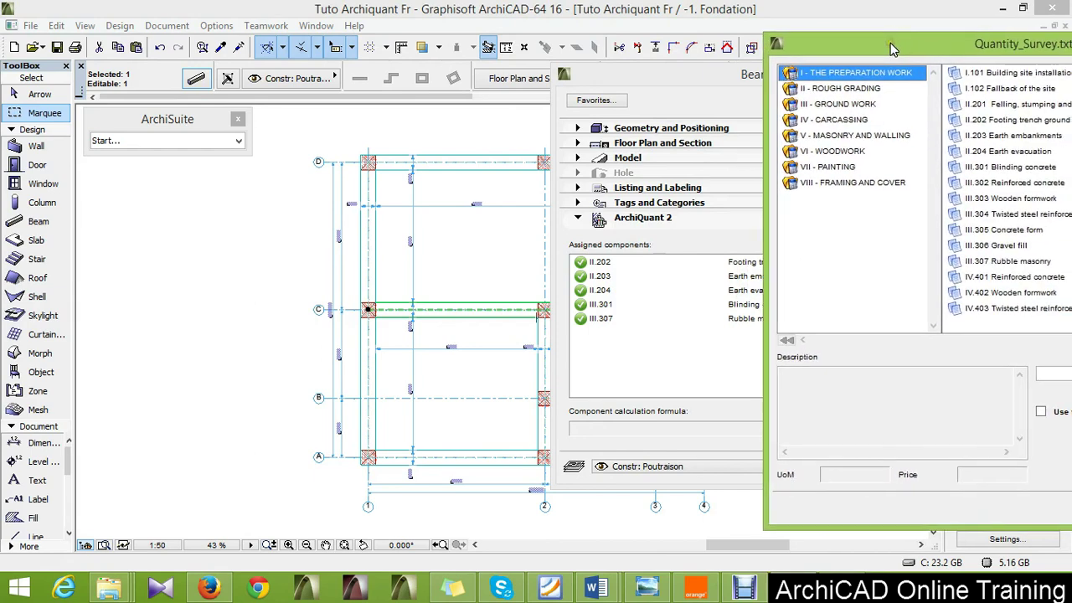
click(821, 88)
click(1007, 89)
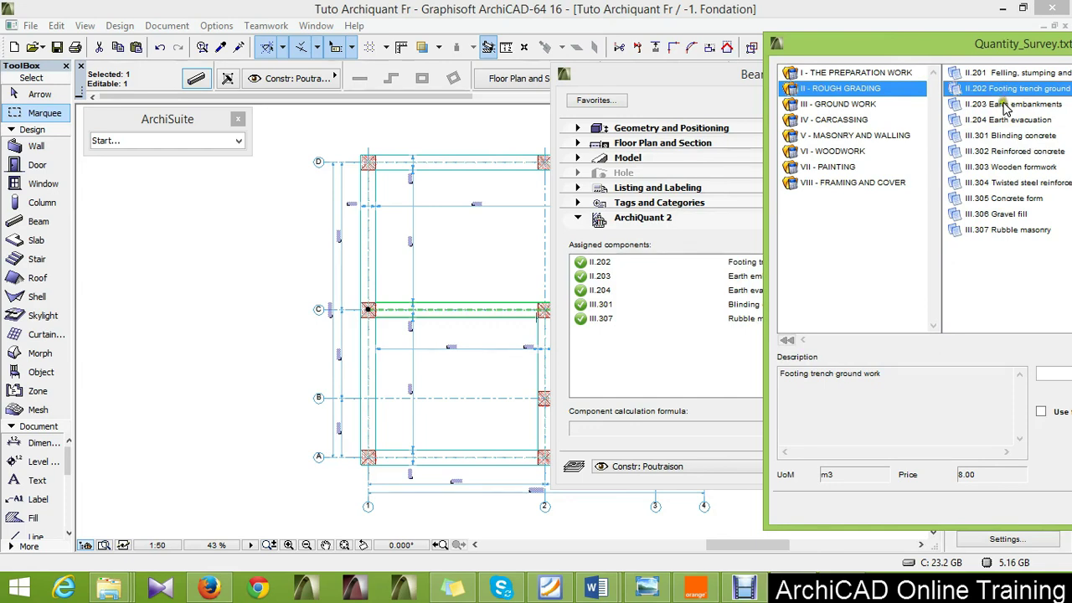
ctrl+click(1004, 106)
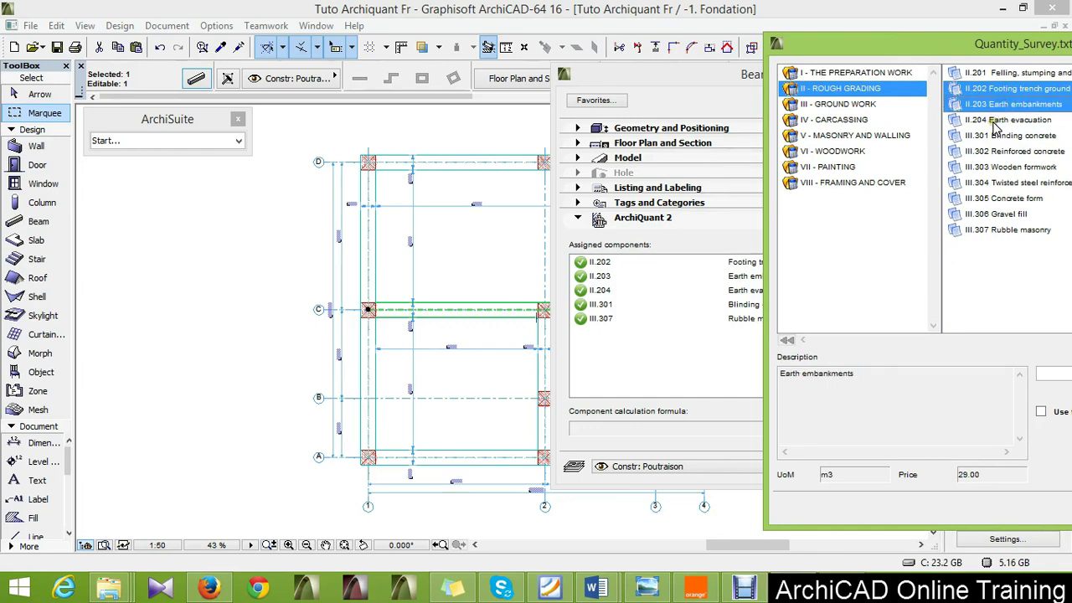
ctrl+click(996, 125)
ctrl+click(993, 136)
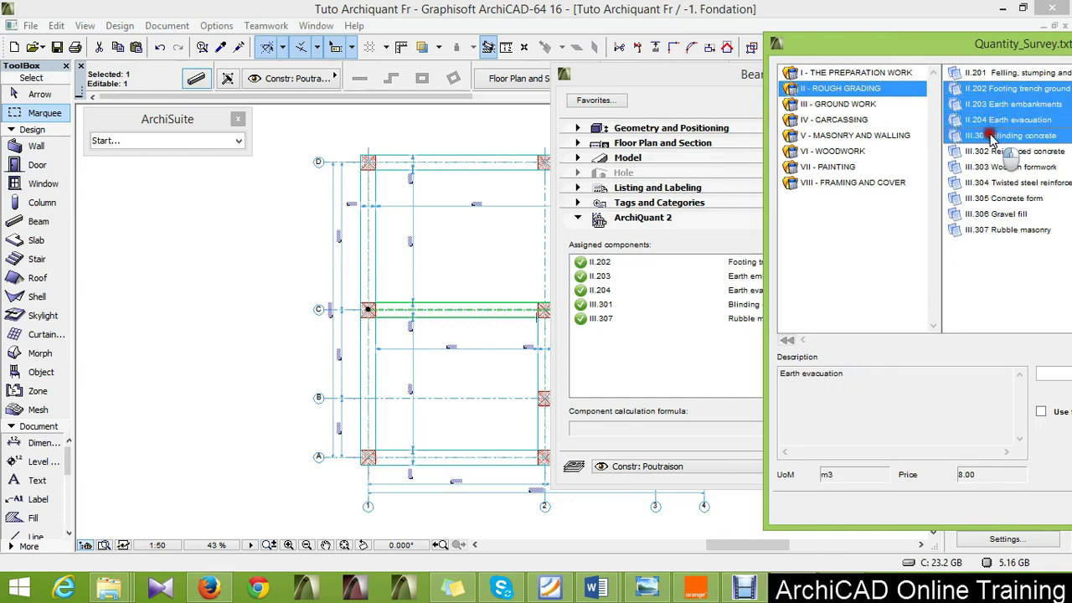
ctrl+click(998, 153)
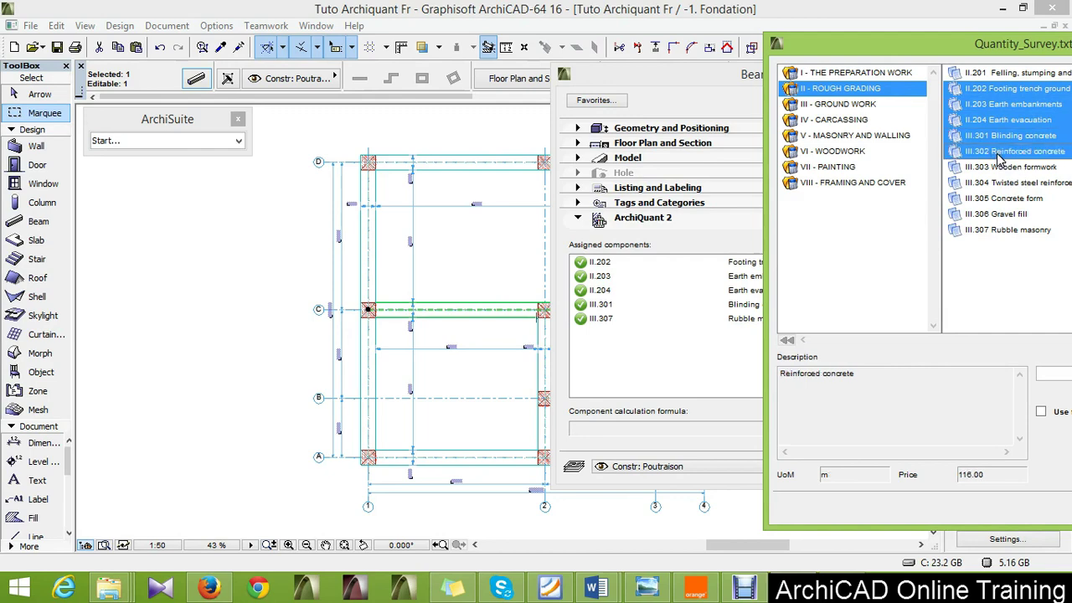
ctrl+click(997, 154)
ctrl+click(996, 230)
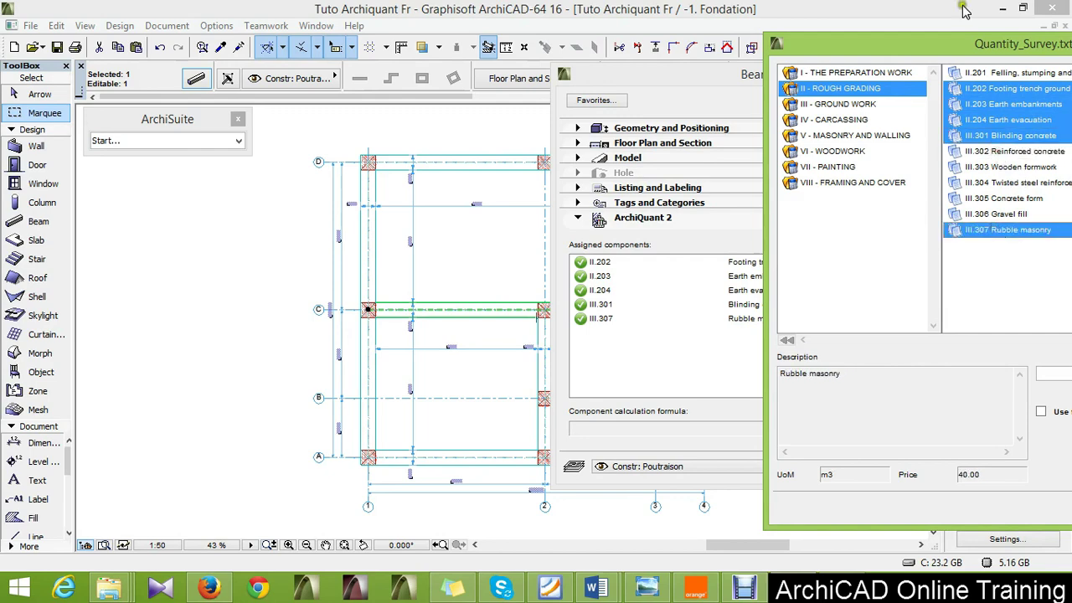
drag(941, 47, 724, 40)
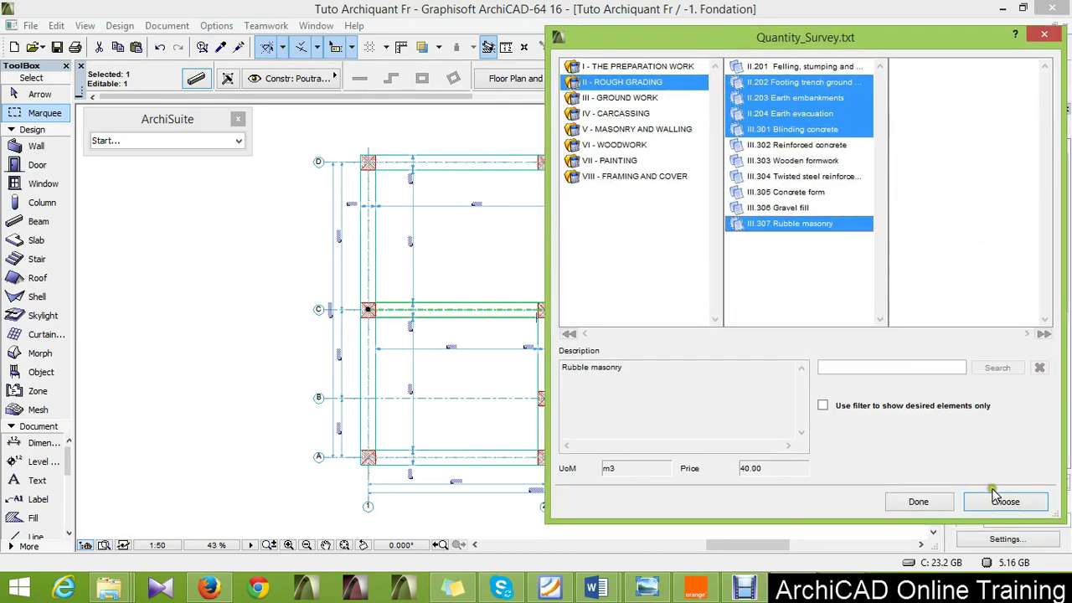
Assign the five picked items to the beam and open the II.202 formula for editing
click(928, 503)
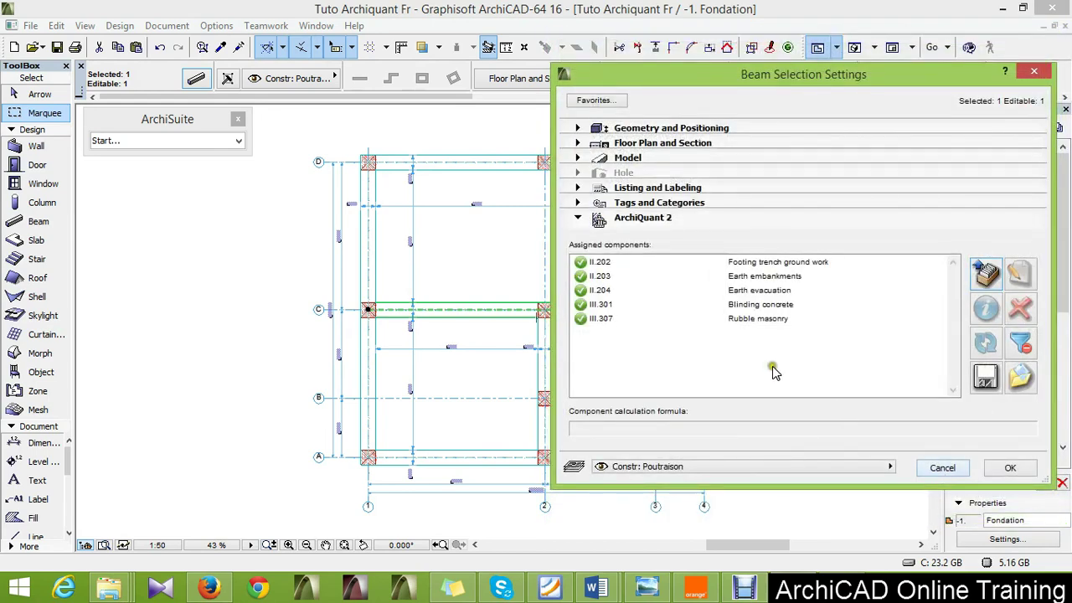
click(740, 262)
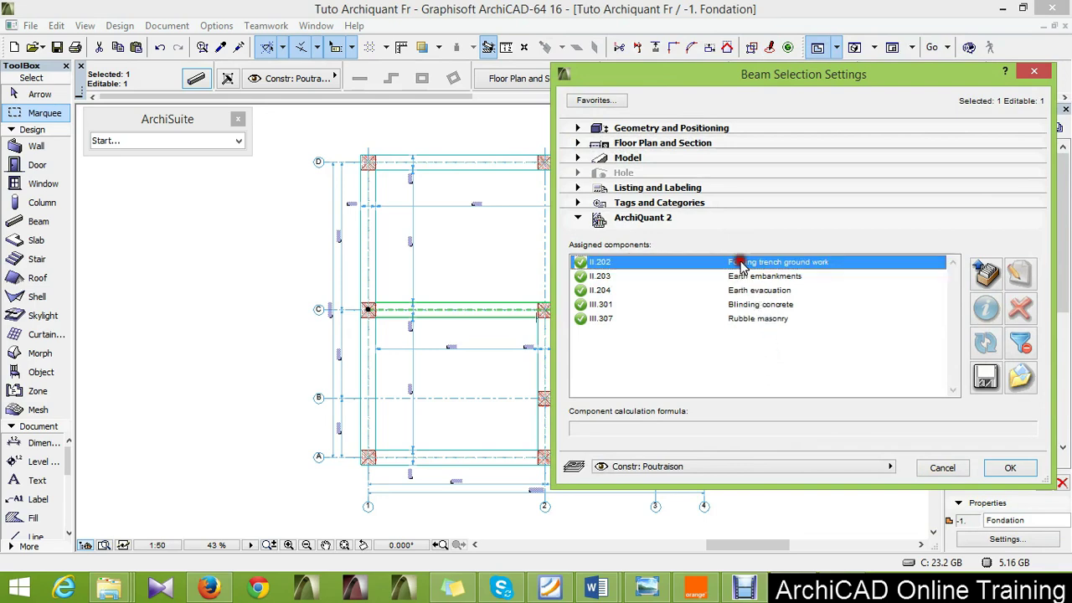
shift+click(750, 323)
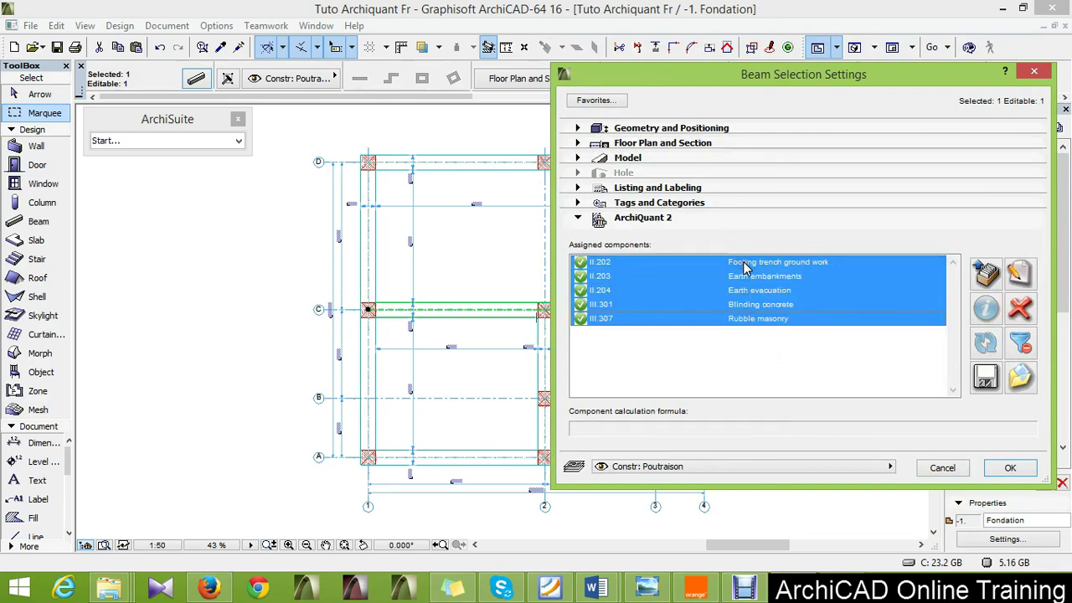
click(770, 360)
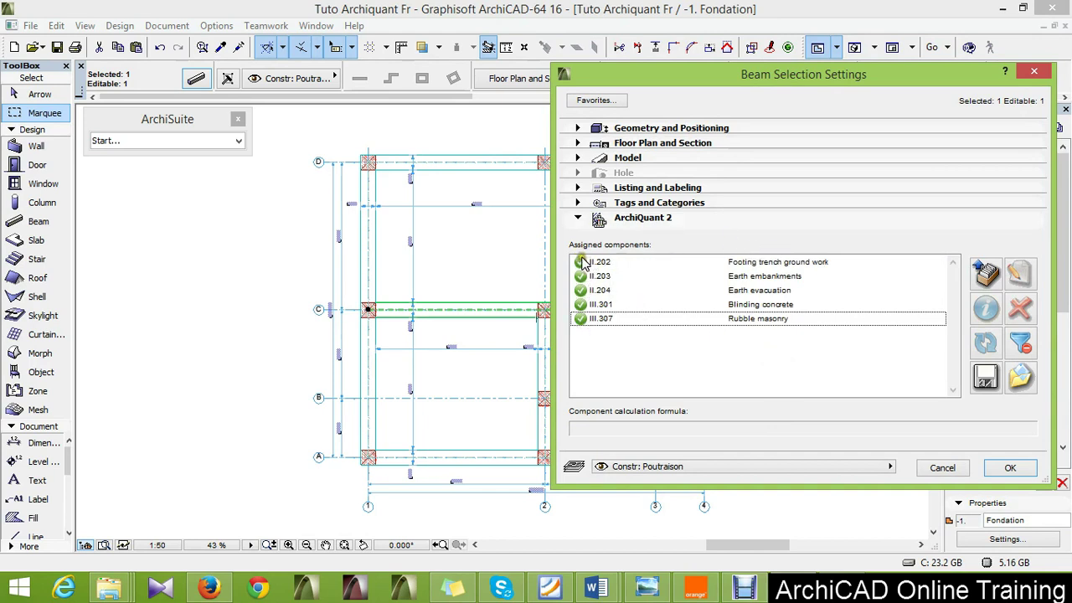
click(762, 266)
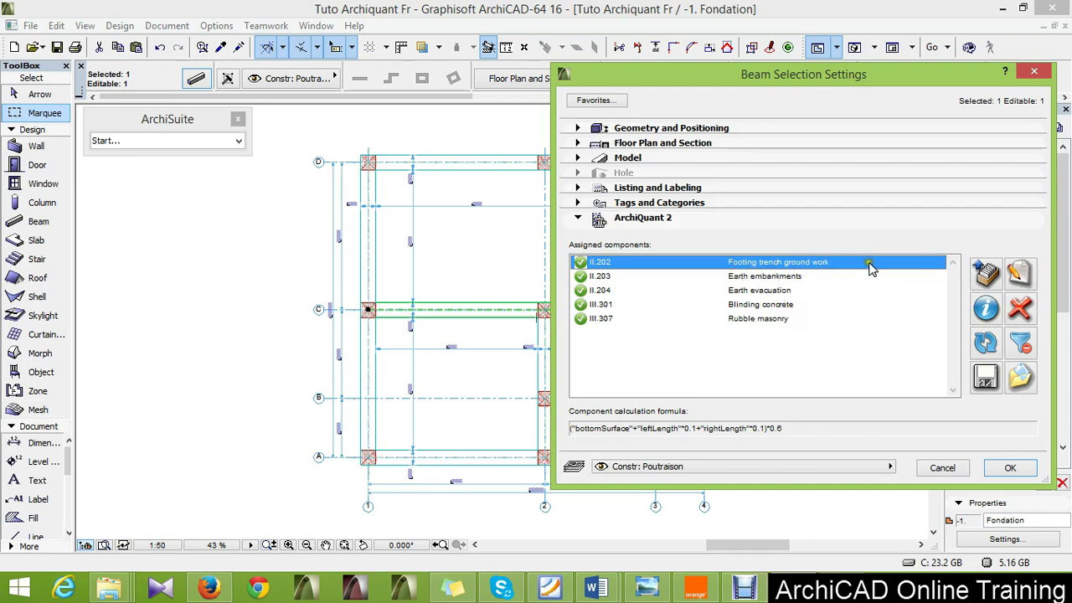
click(1019, 275)
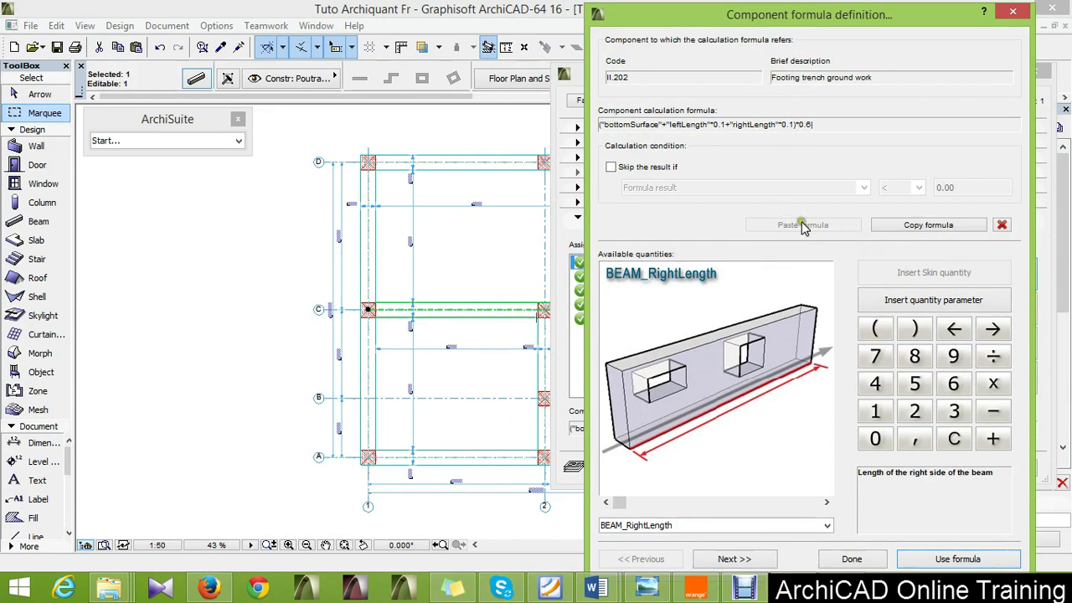
Preview the beam's edge surface and left/right length quantities, then accept II.202 with Done
click(826, 502)
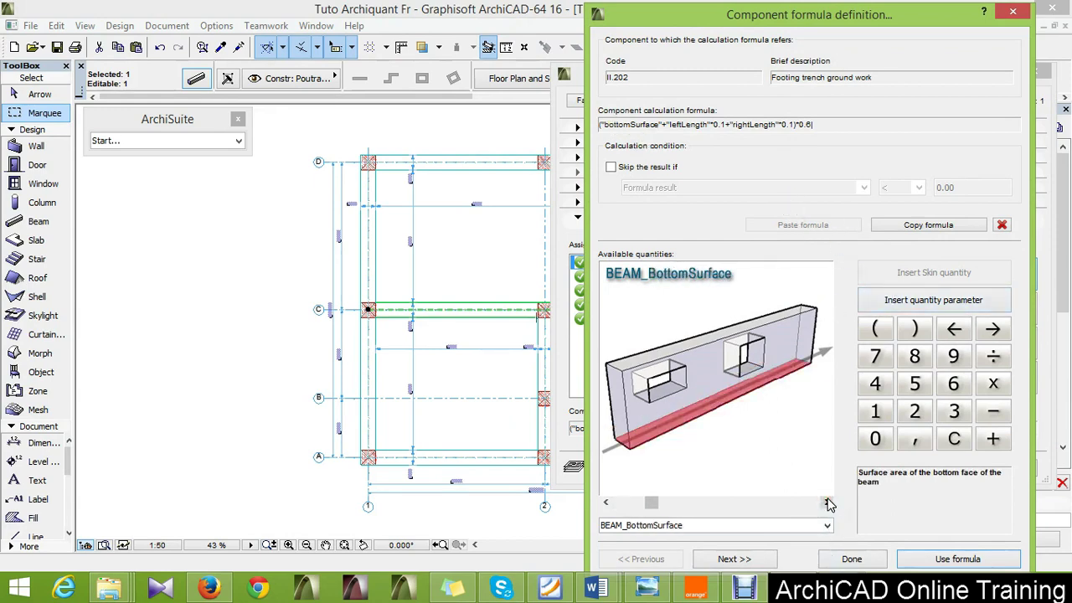
click(827, 502)
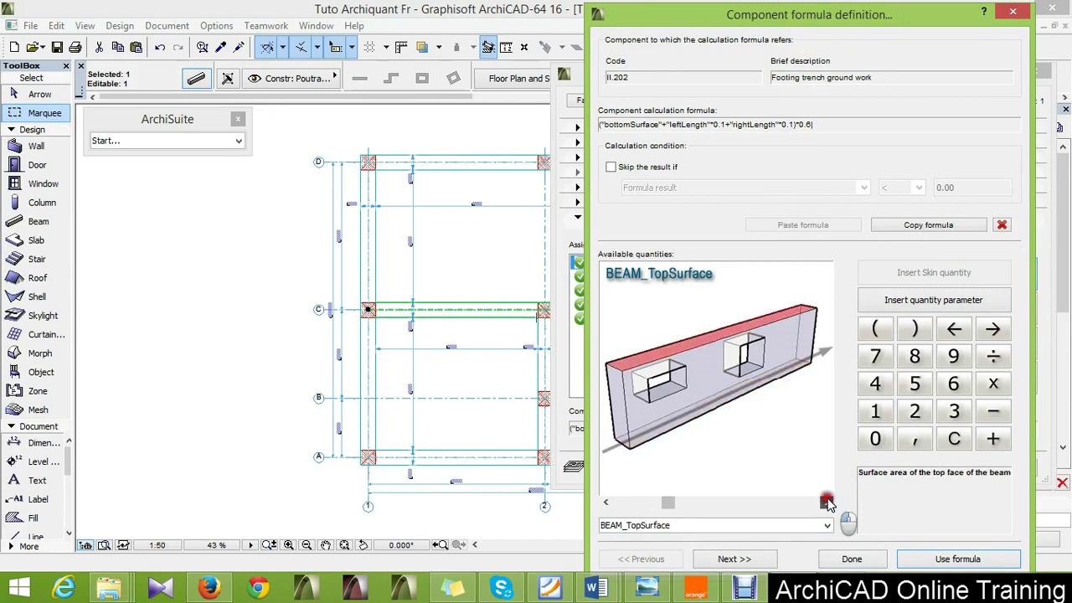
click(605, 502)
click(606, 502)
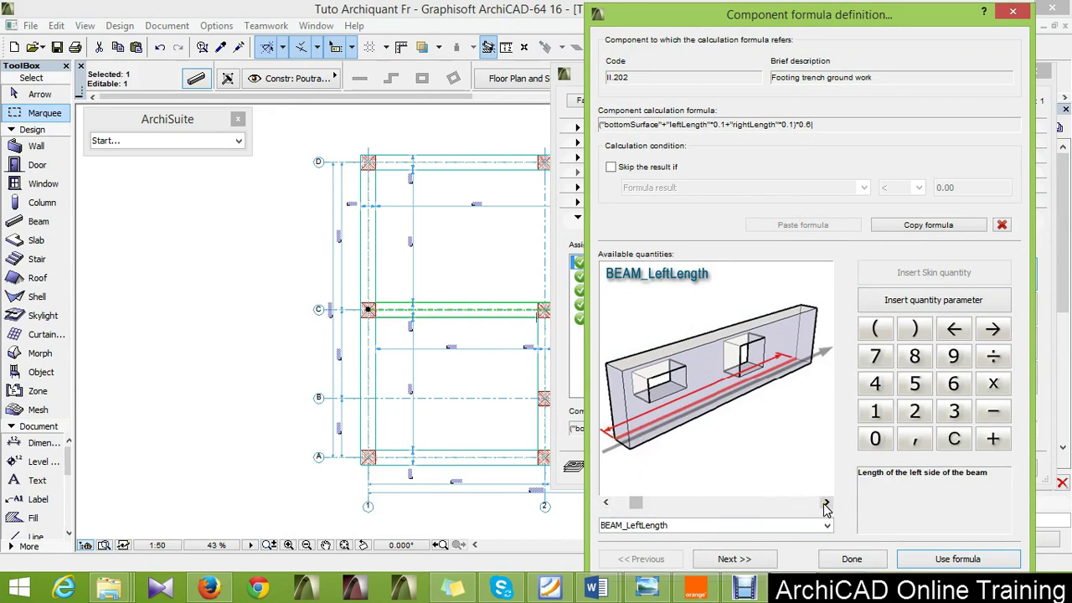
click(606, 502)
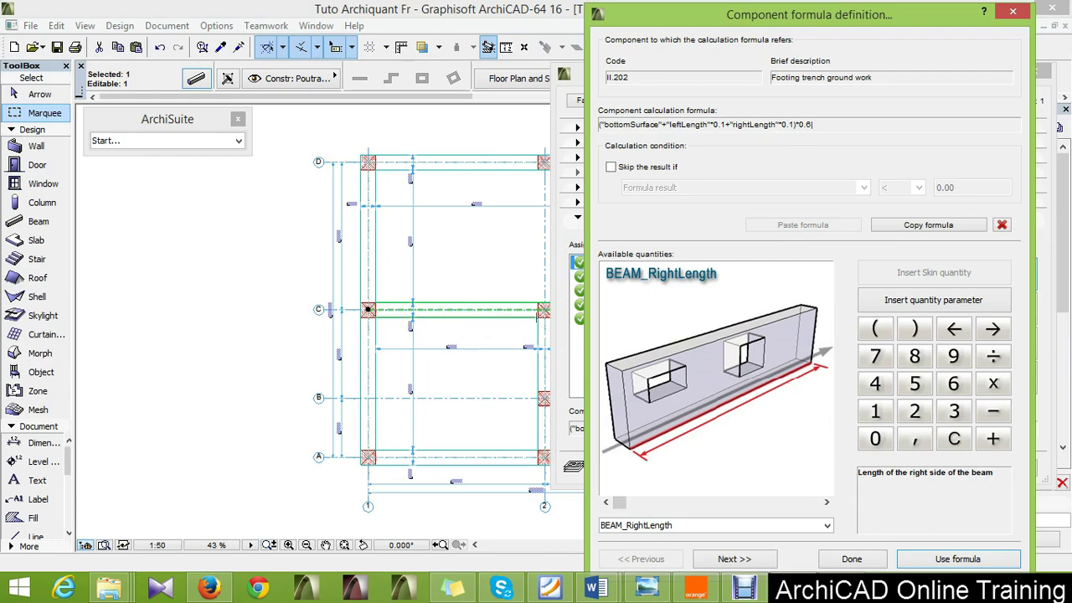
click(862, 558)
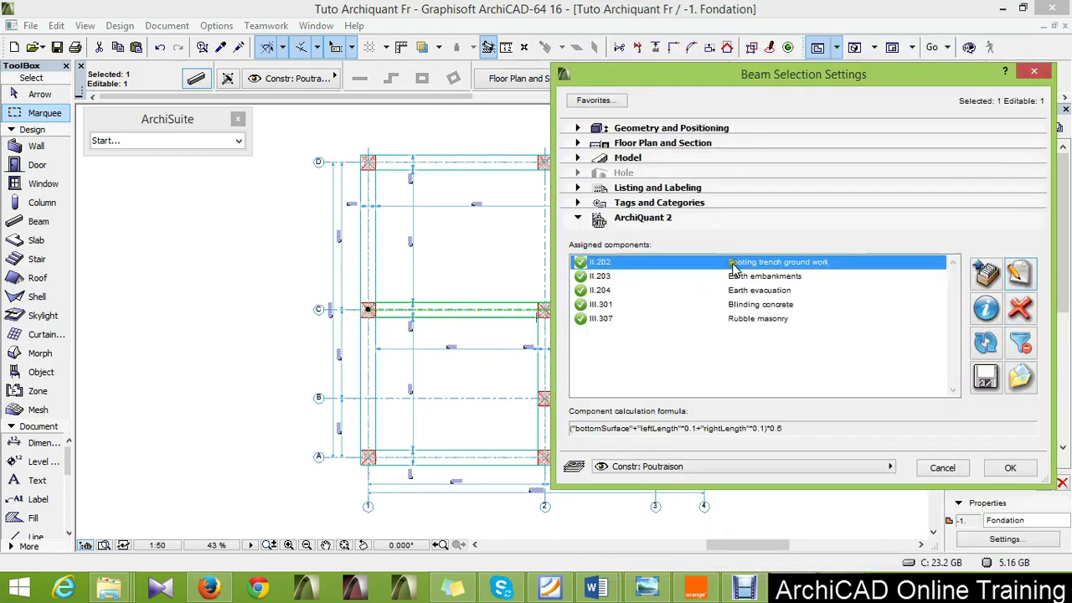
Check the beam's Earth evacuation, Blinding concrete and Rubble masonry formulas, then cancel and deselect
click(755, 276)
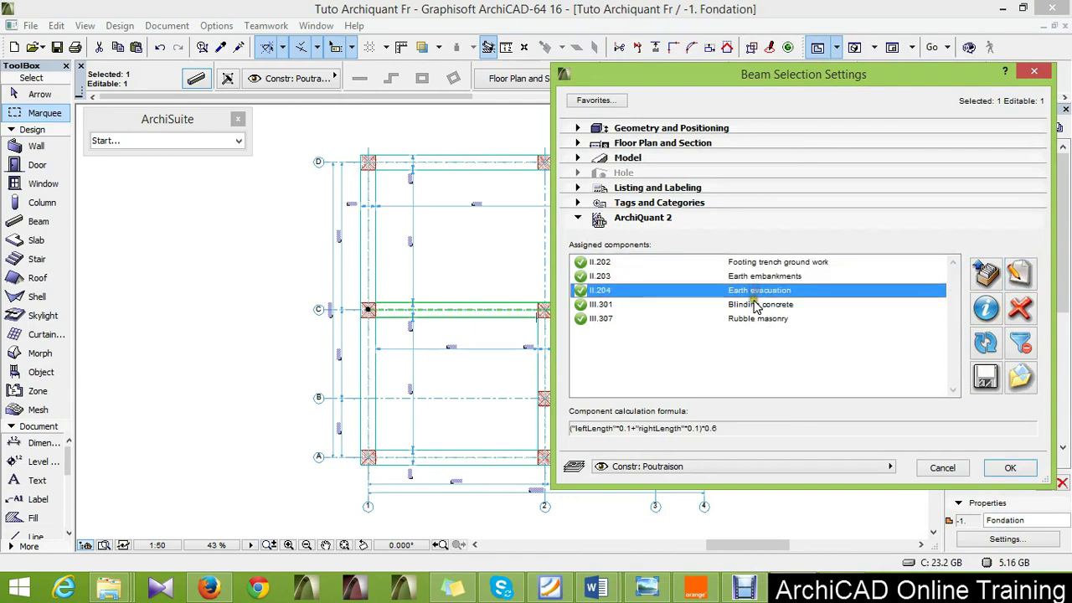
click(757, 305)
click(756, 319)
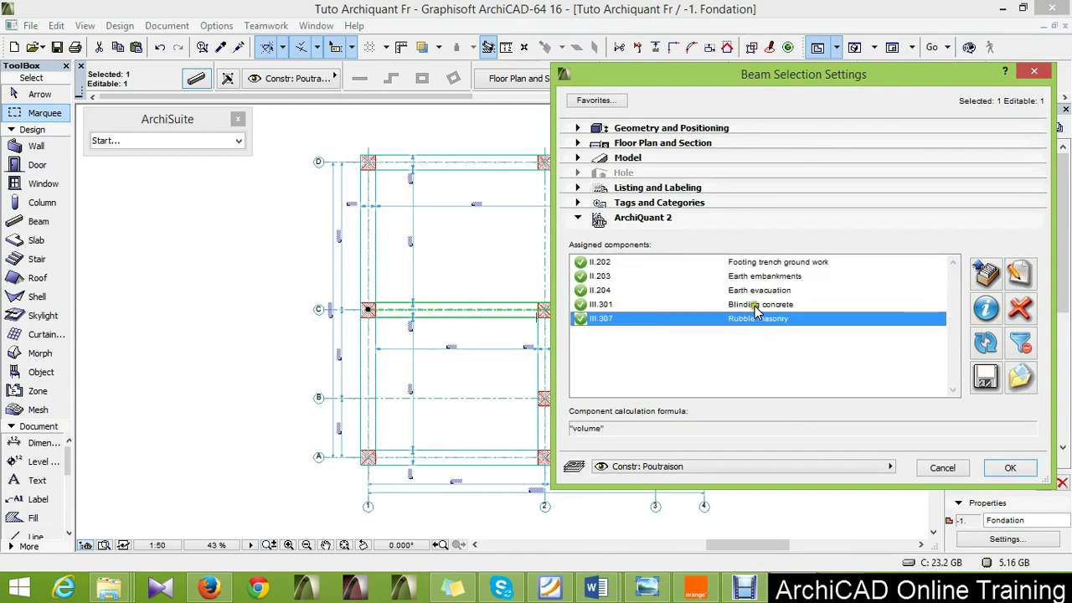
click(756, 306)
click(755, 319)
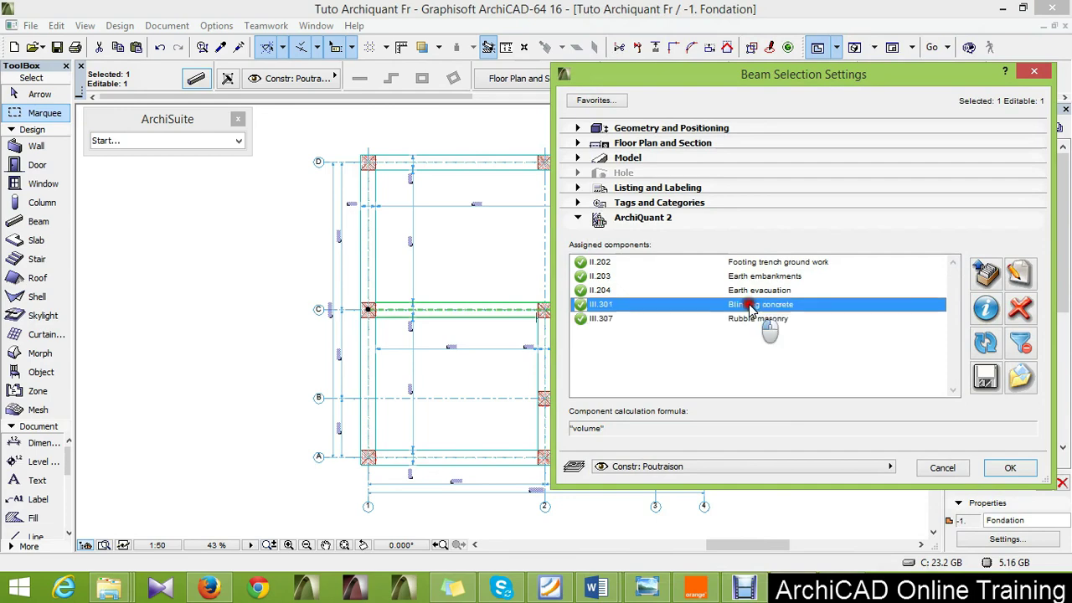
click(964, 468)
key(Escape)
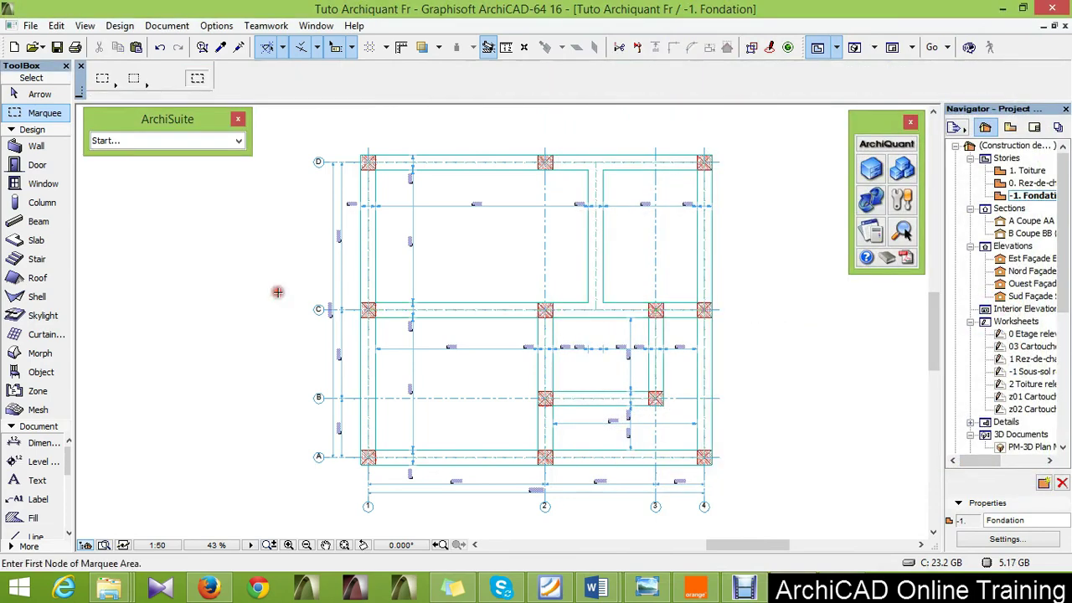
Select all twelve columns and review their Reinforced concrete and Twisted steel formulas, leaving them unchanged
click(38, 203)
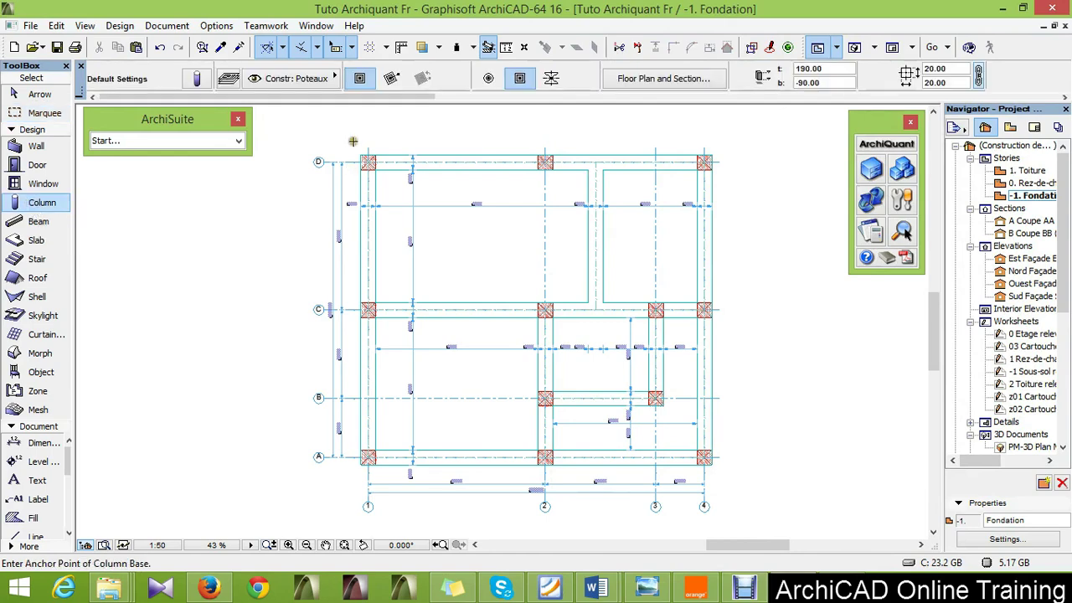
key(ctrl+a)
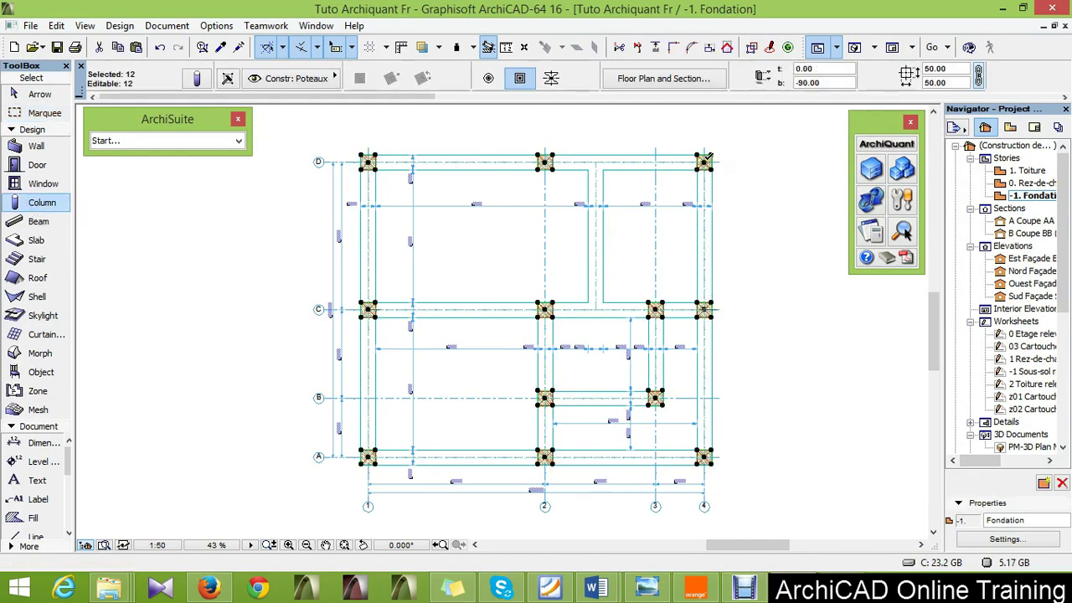
click(193, 78)
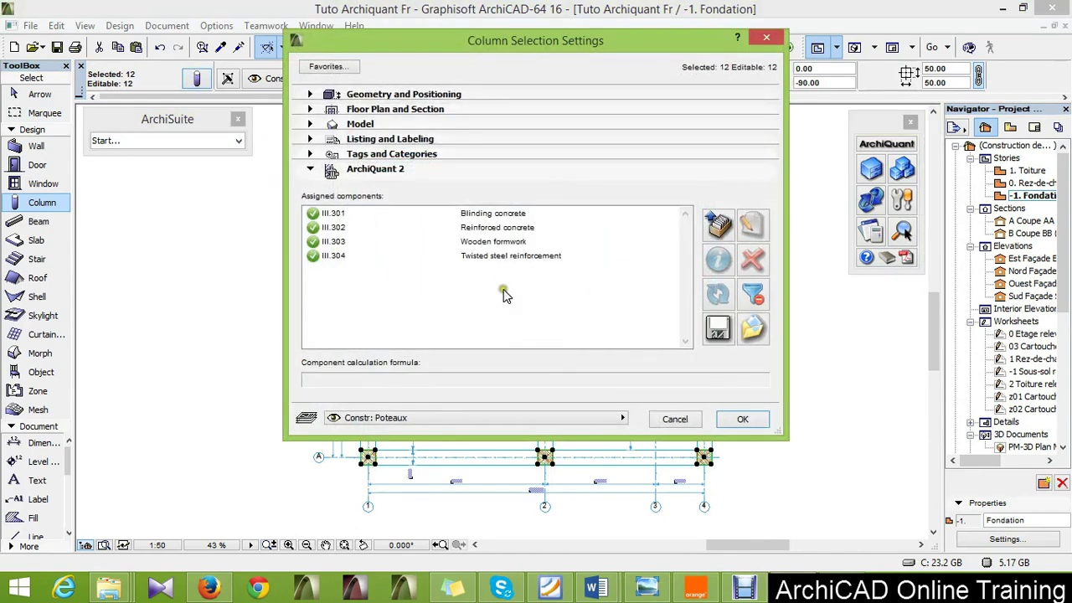
click(467, 213)
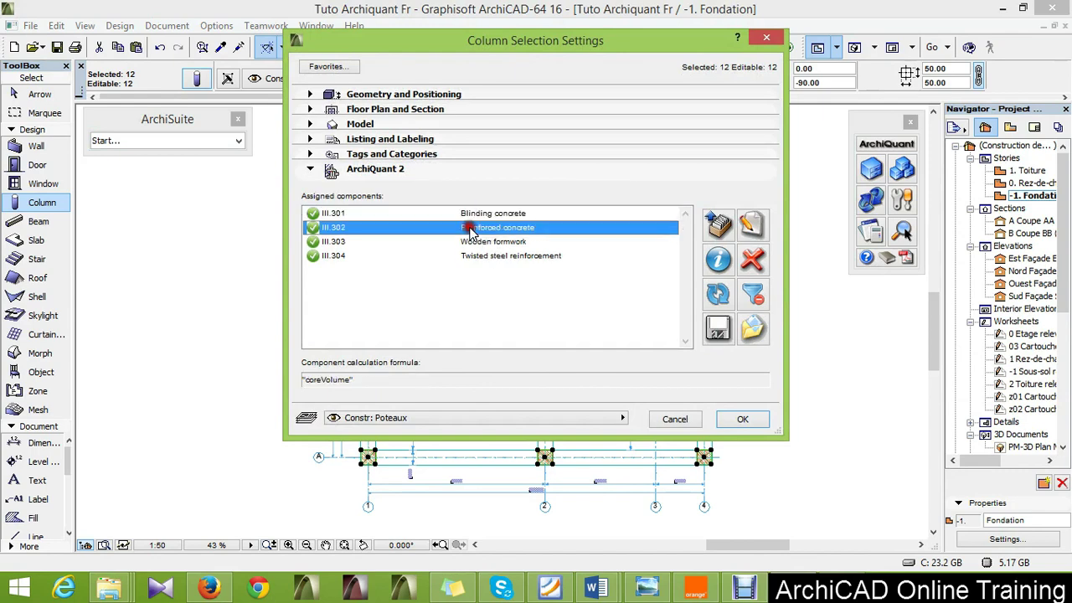
click(484, 241)
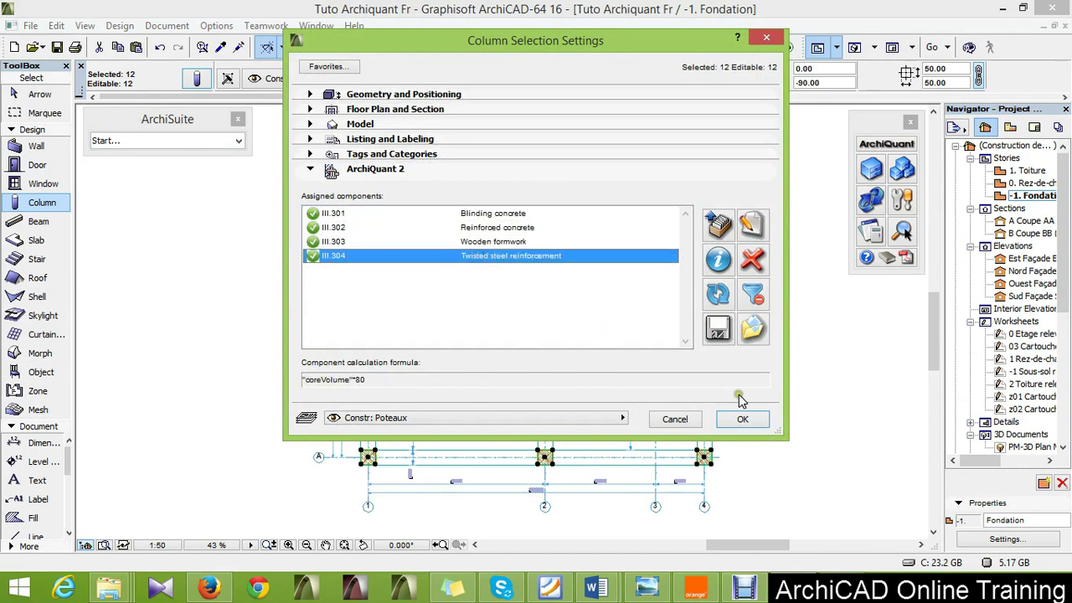
click(682, 418)
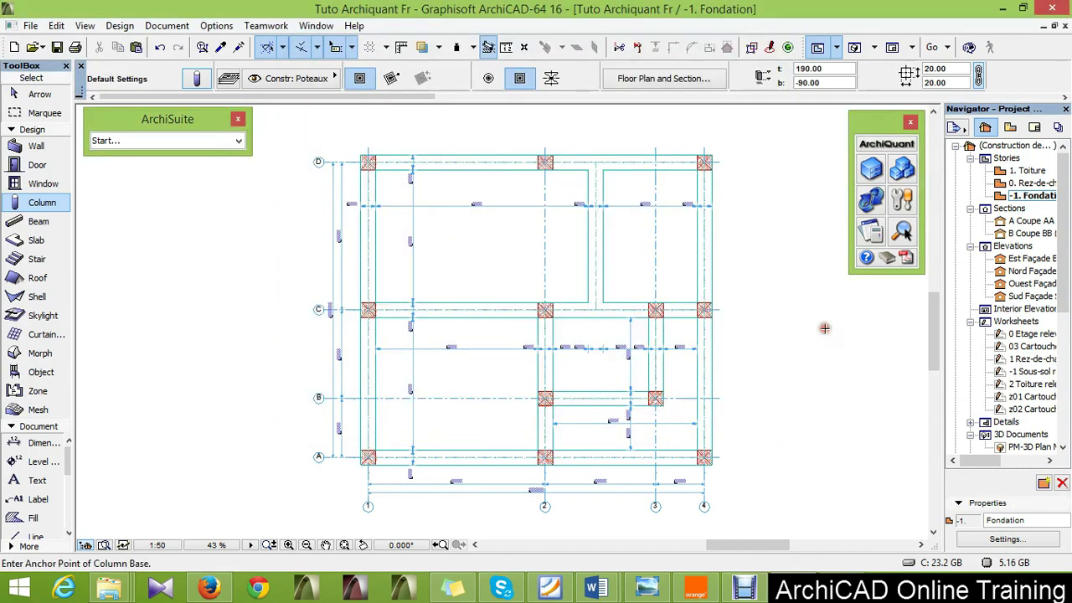
On 0. Rez-de-chaussée, select all walls and review their component formulas, including Indoor vinyl paint
double_click(1037, 185)
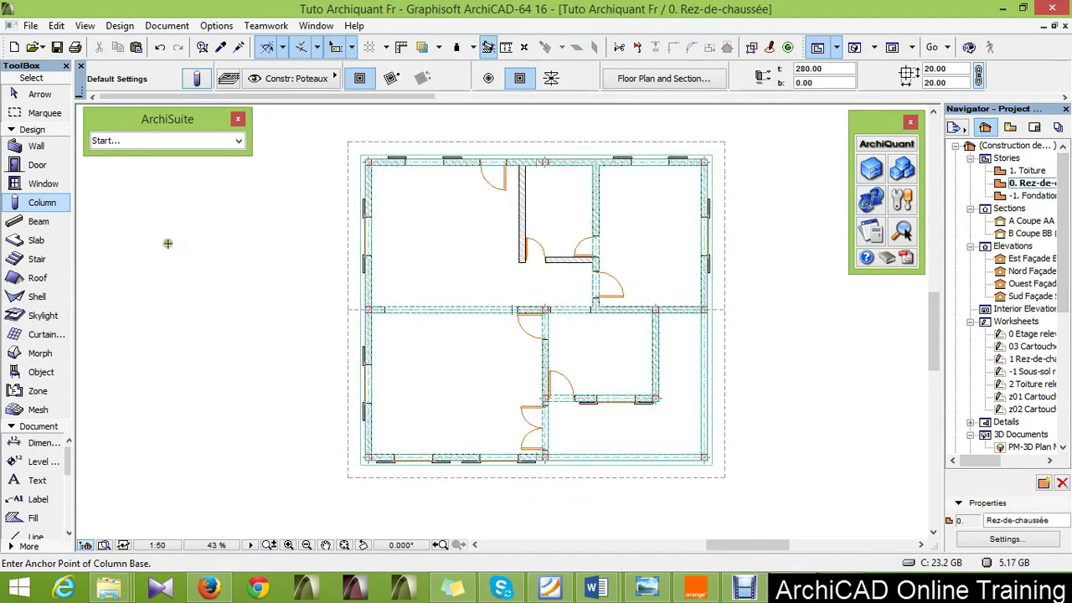
click(36, 145)
key(ctrl+a)
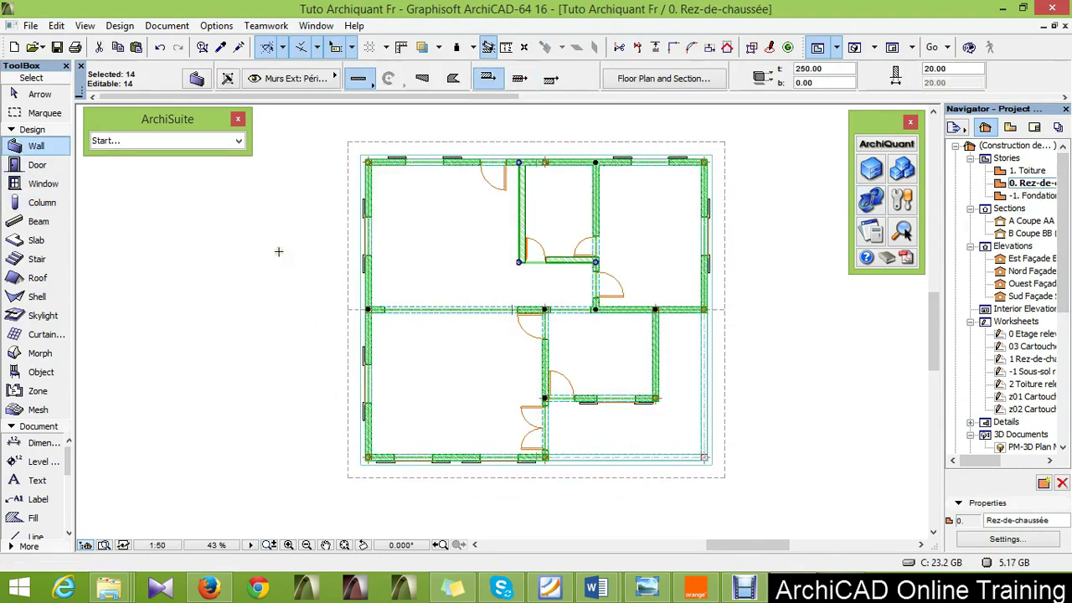
click(196, 78)
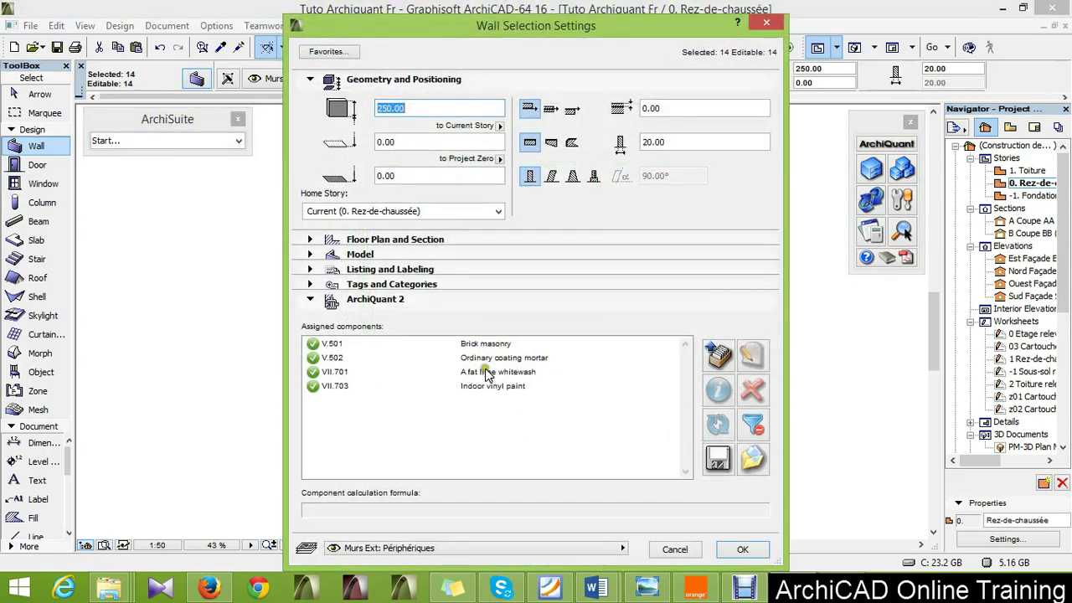
click(501, 359)
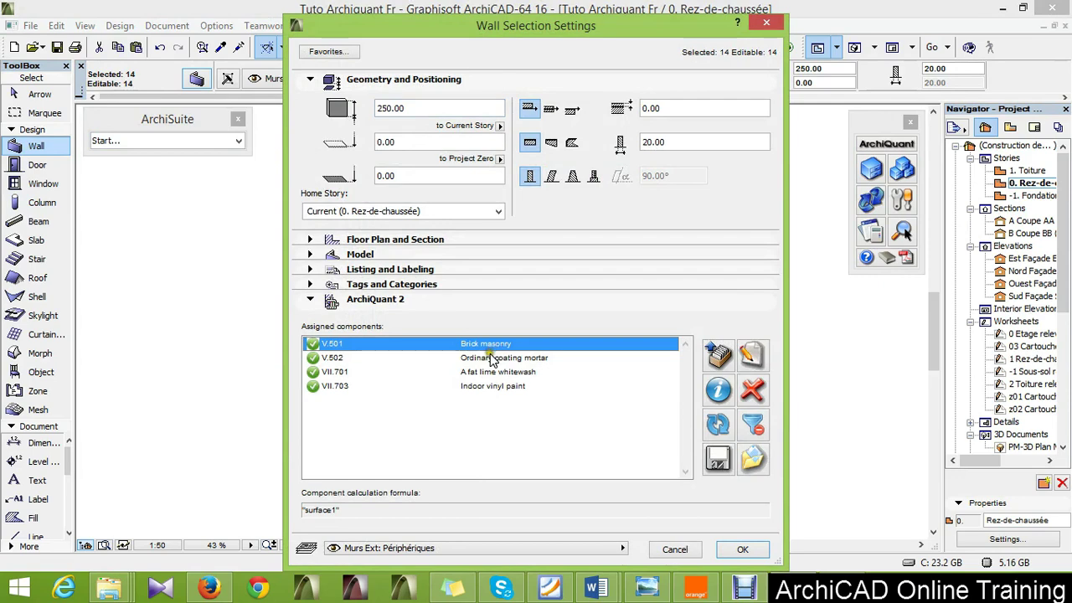
click(491, 373)
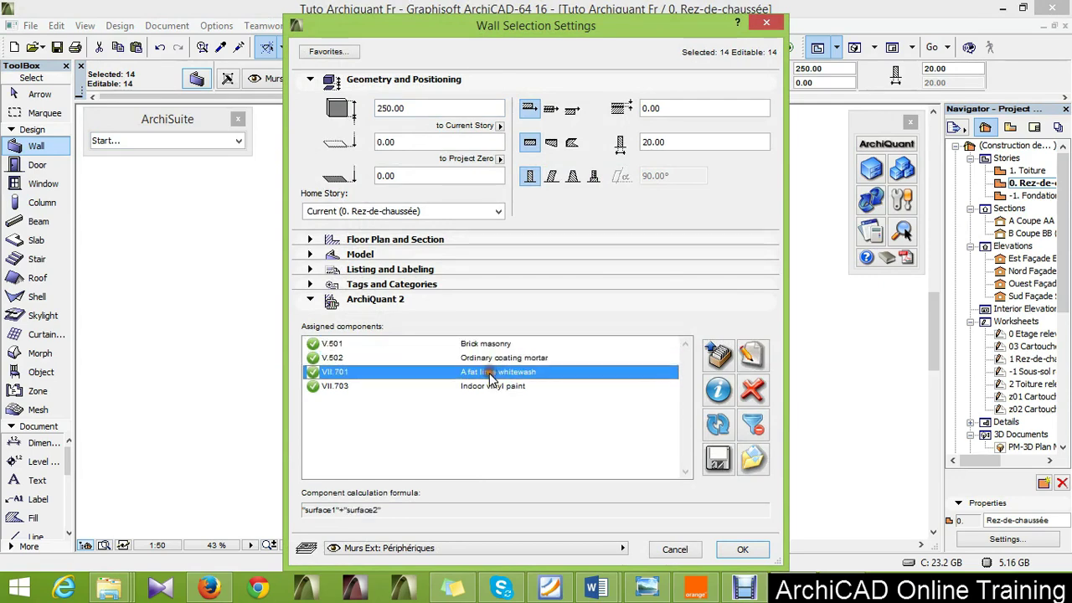
click(776, 25)
key(Escape)
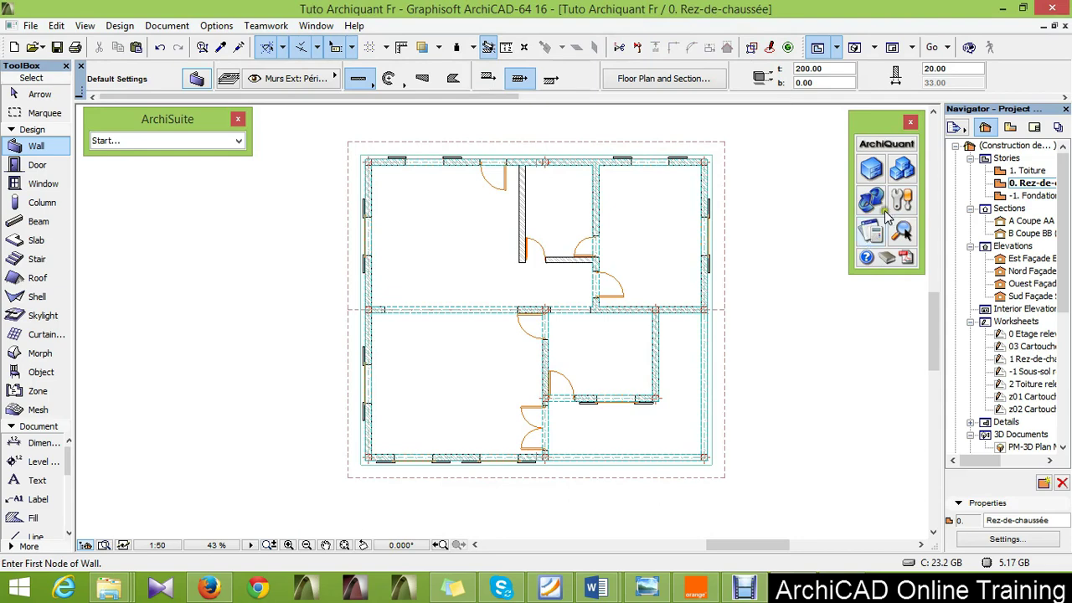
Change the ArchiQuant currency from Euro to $ with no decimal places, dismissing the library part error
click(902, 200)
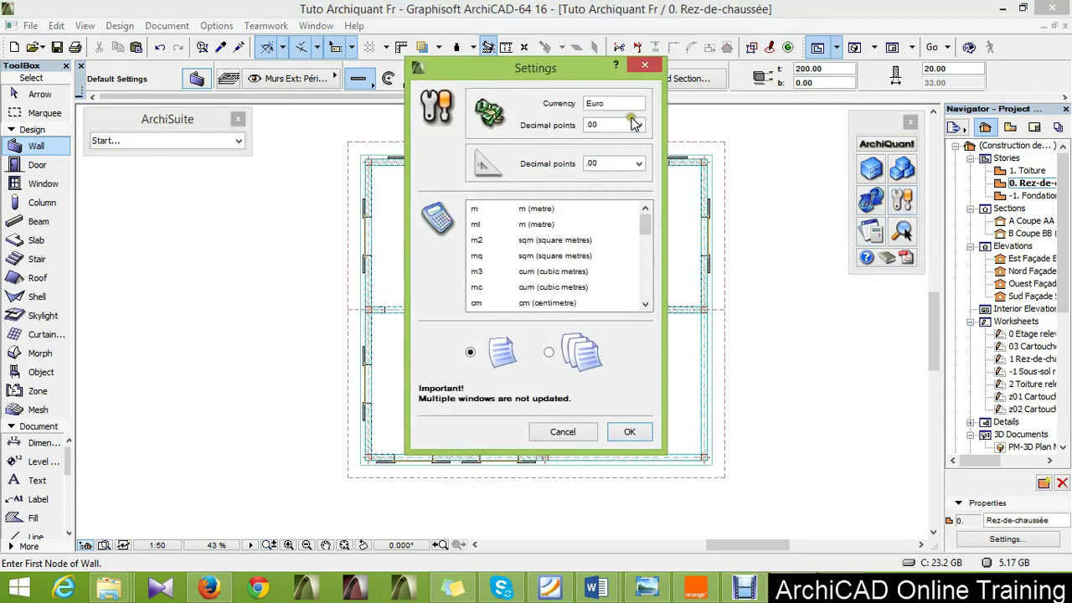
double_click(615, 102)
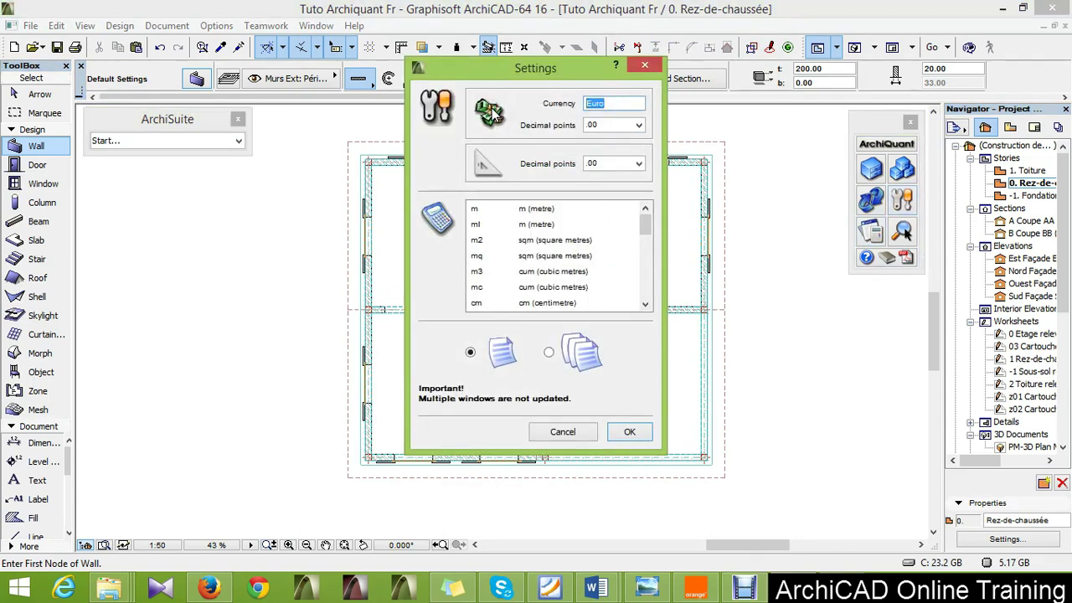
text($)
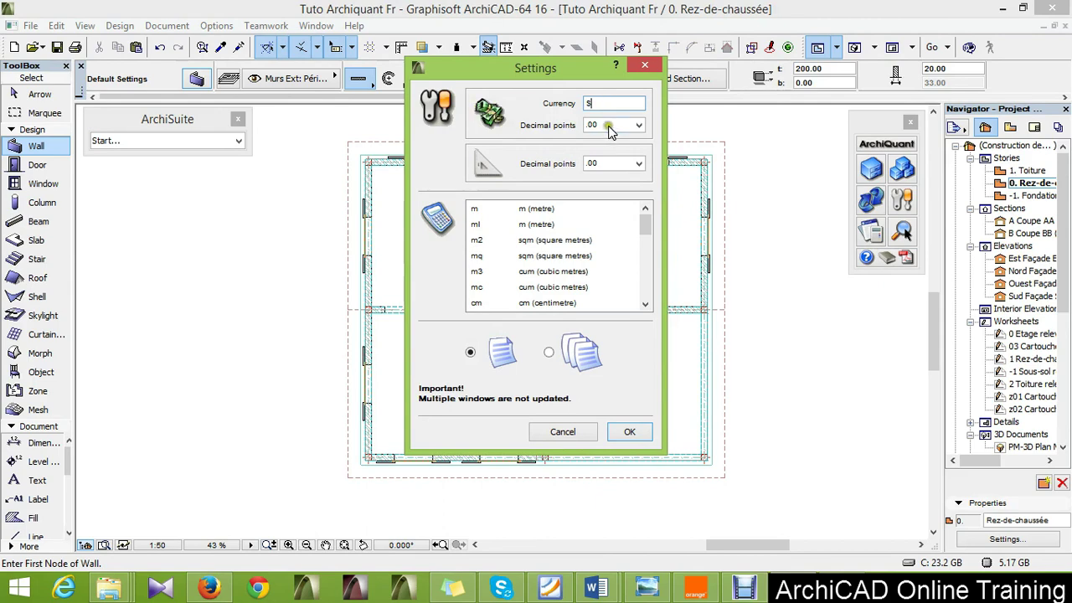
click(618, 127)
click(590, 139)
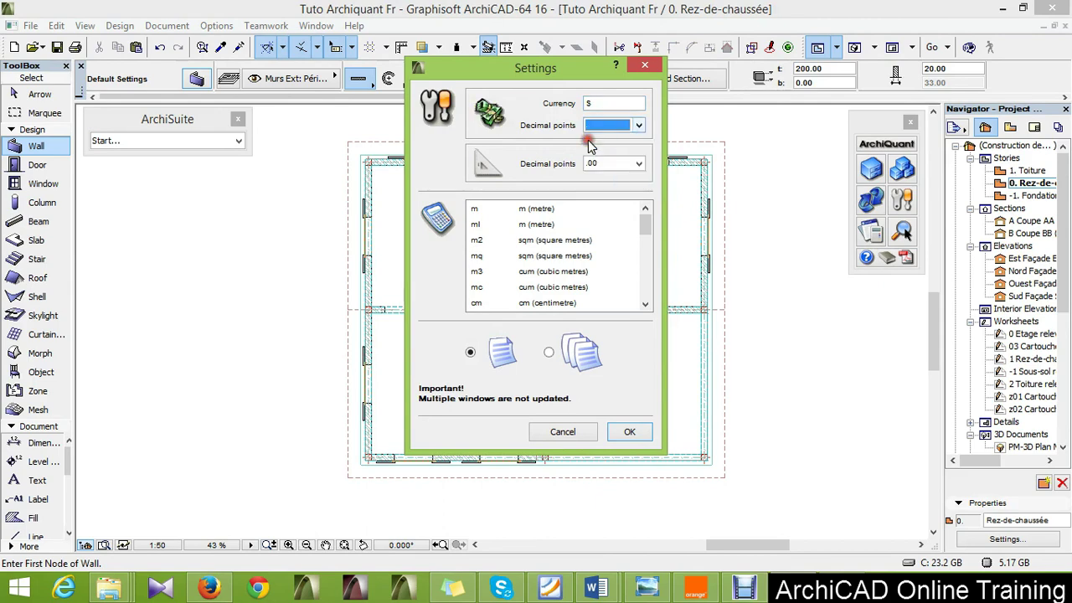
click(626, 434)
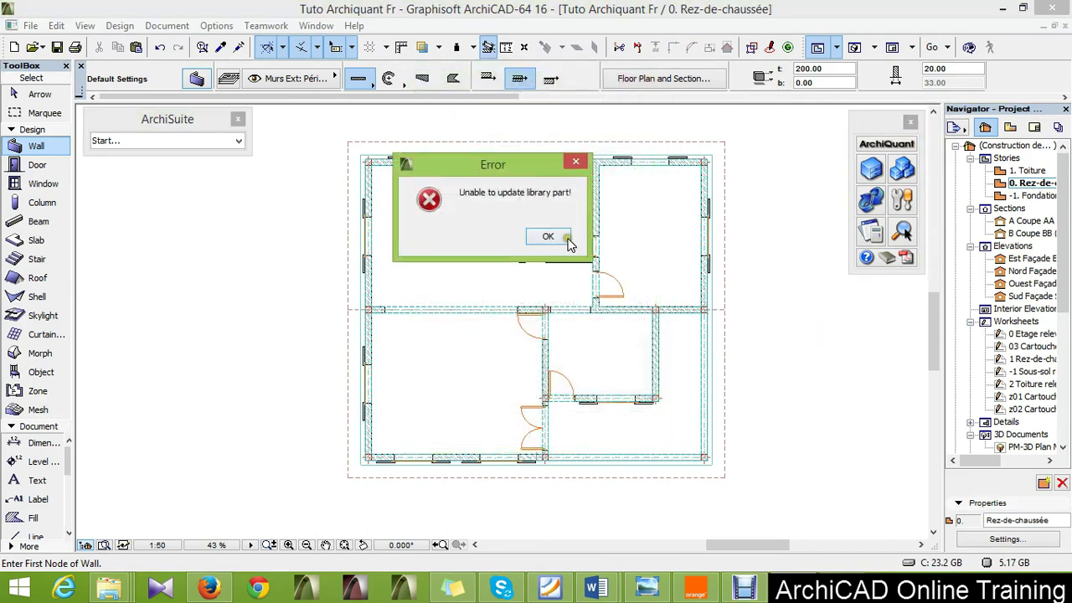
click(544, 236)
Generate the ArchiQuant quantity list with Chapter, Unit price and Total cost included
click(870, 232)
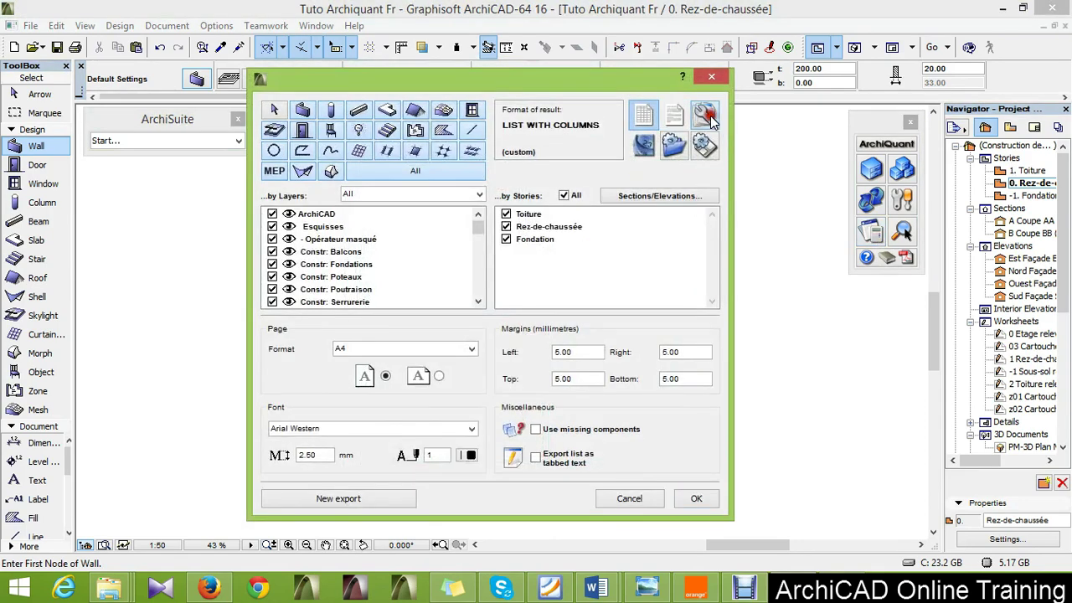
click(705, 118)
click(317, 150)
click(328, 185)
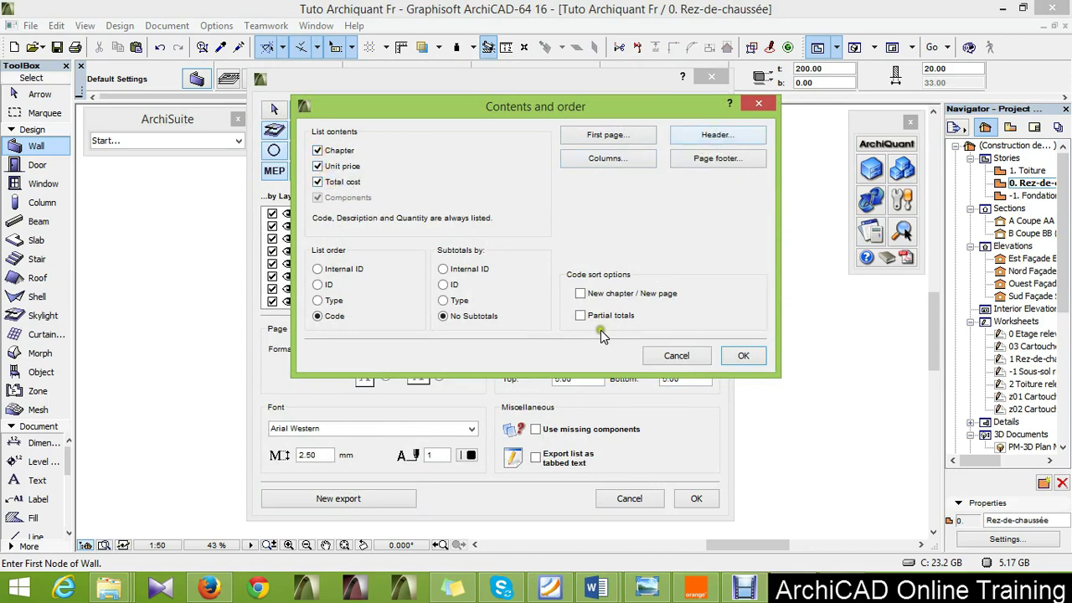
click(740, 355)
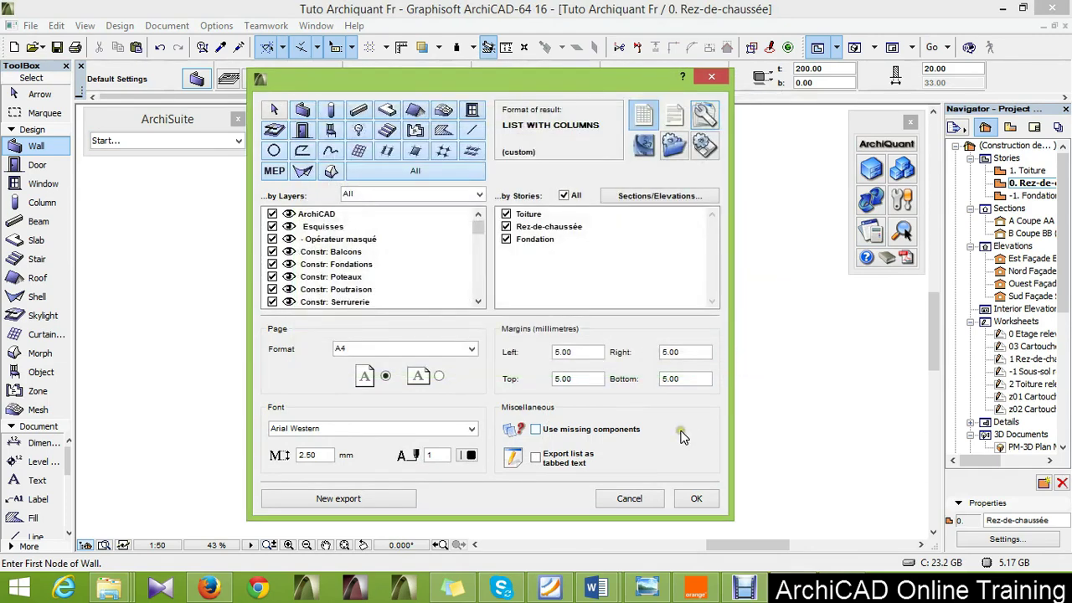
click(689, 500)
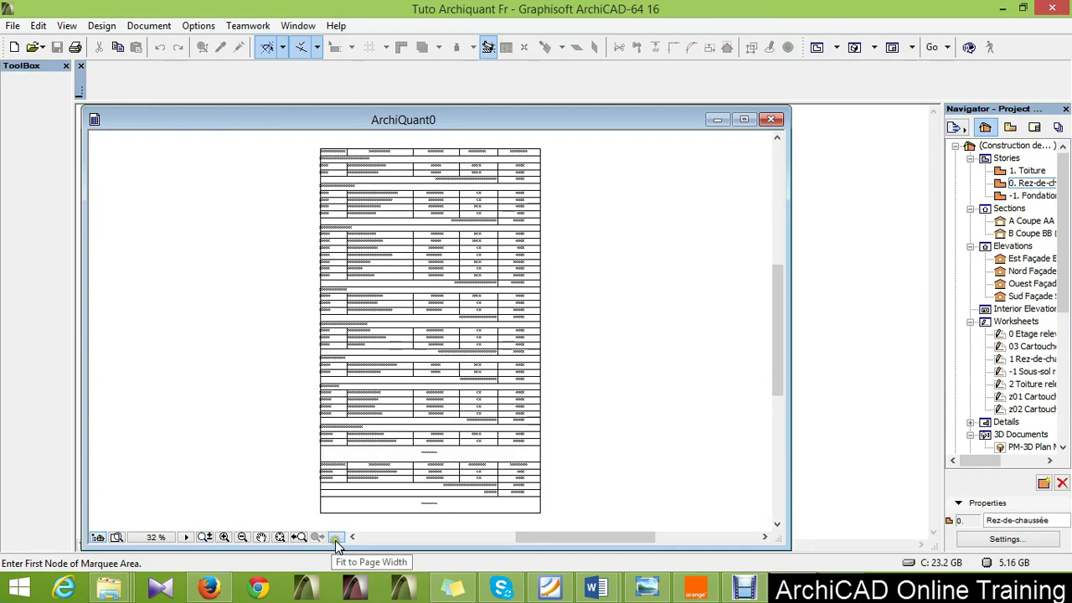
Fit the ArchiQuant0 table to page width, review it, print it and close the window
click(336, 538)
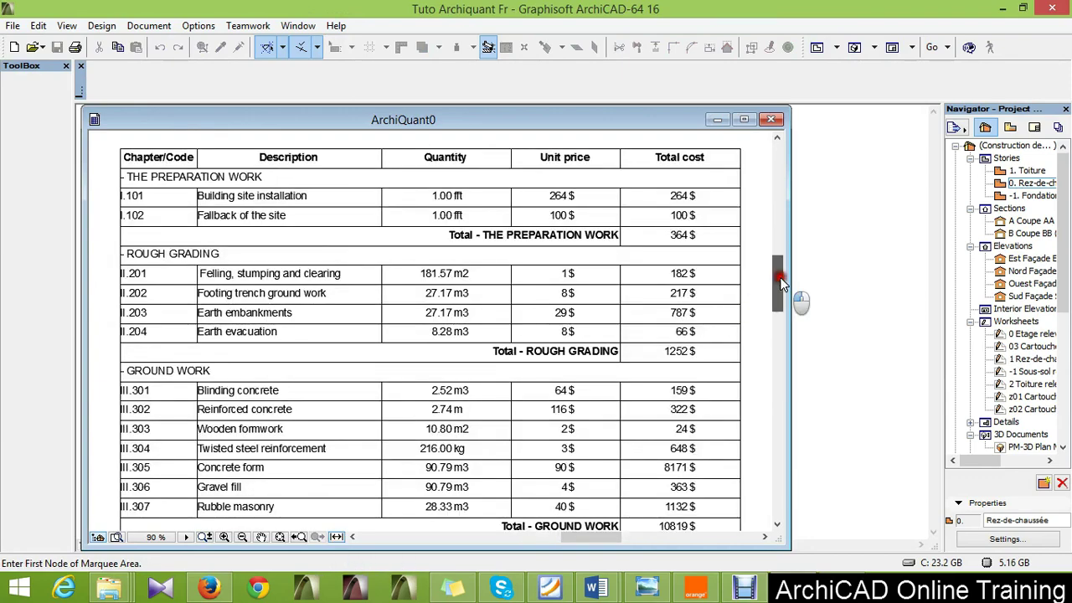
mouse_move(779, 281)
mouse_down()
mouse_move(781, 393)
mouse_move(773, 238)
mouse_move(779, 282)
mouse_up()
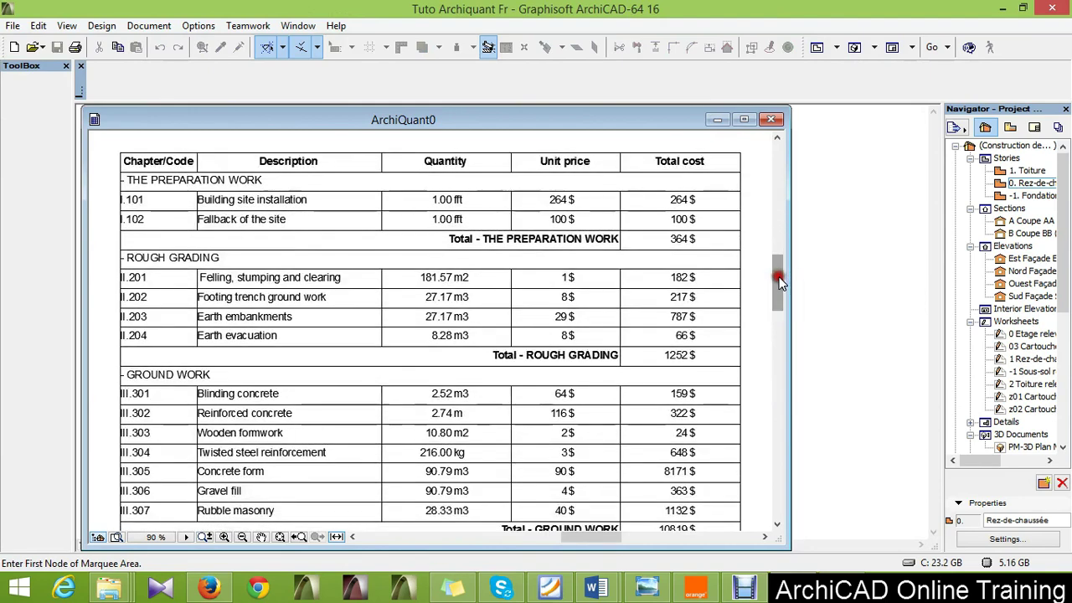
click(75, 48)
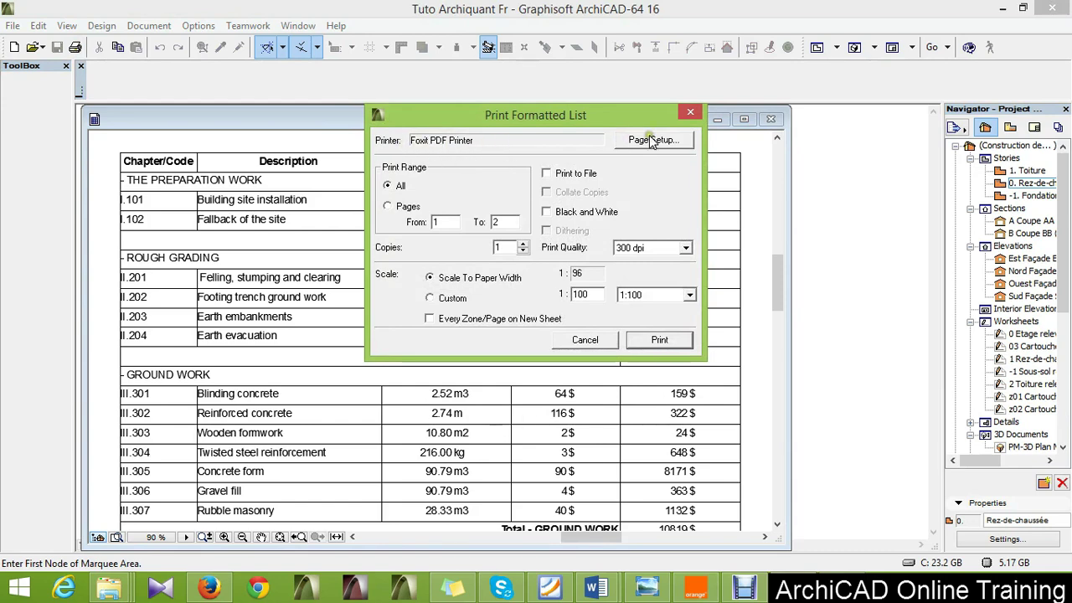
click(688, 113)
click(771, 120)
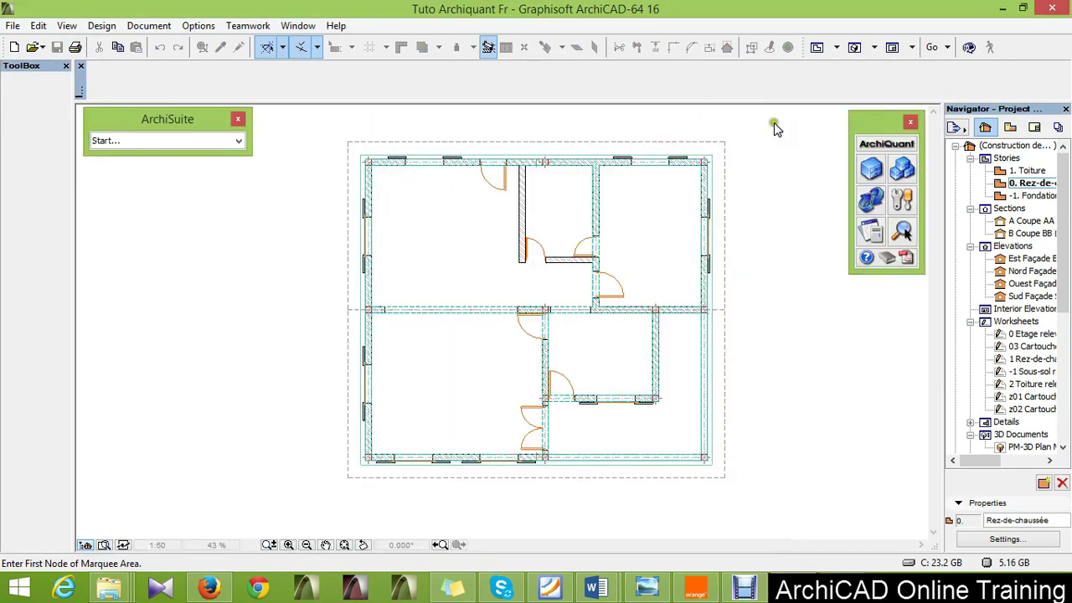